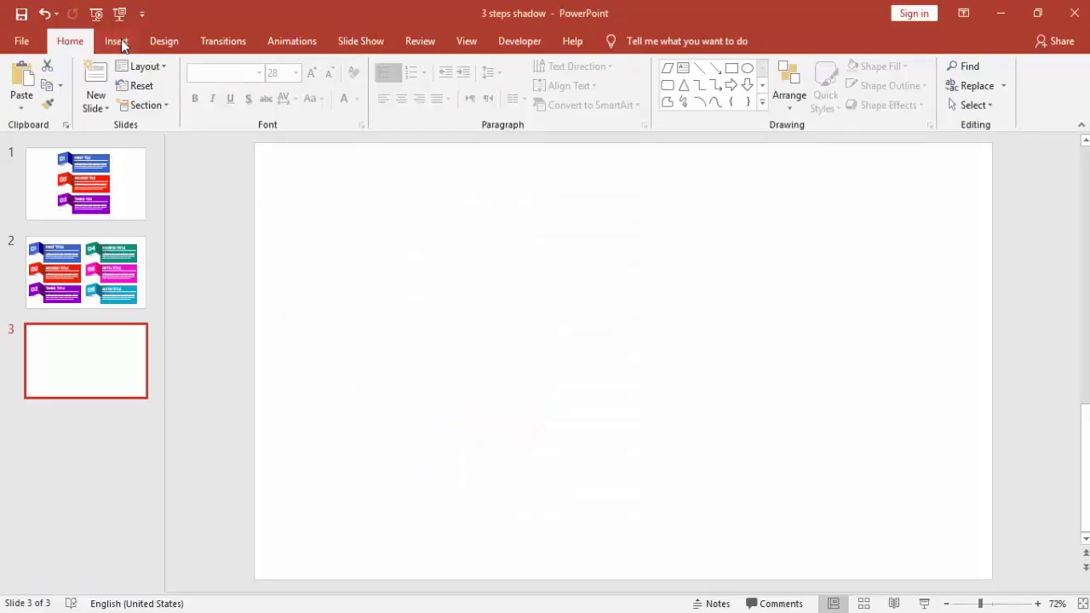
Draw a Flowchart: Data parallelogram about 1.07" high and 1.57" wide in the upper-left area of slide 3.
left_click(117, 41)
left_click(292, 103)
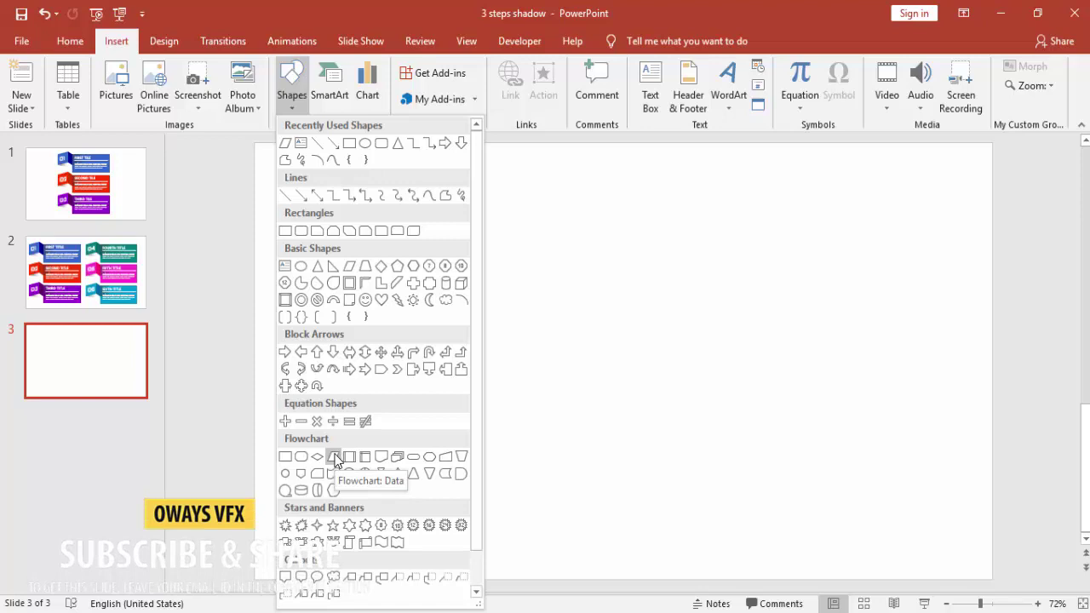
left_click(334, 458)
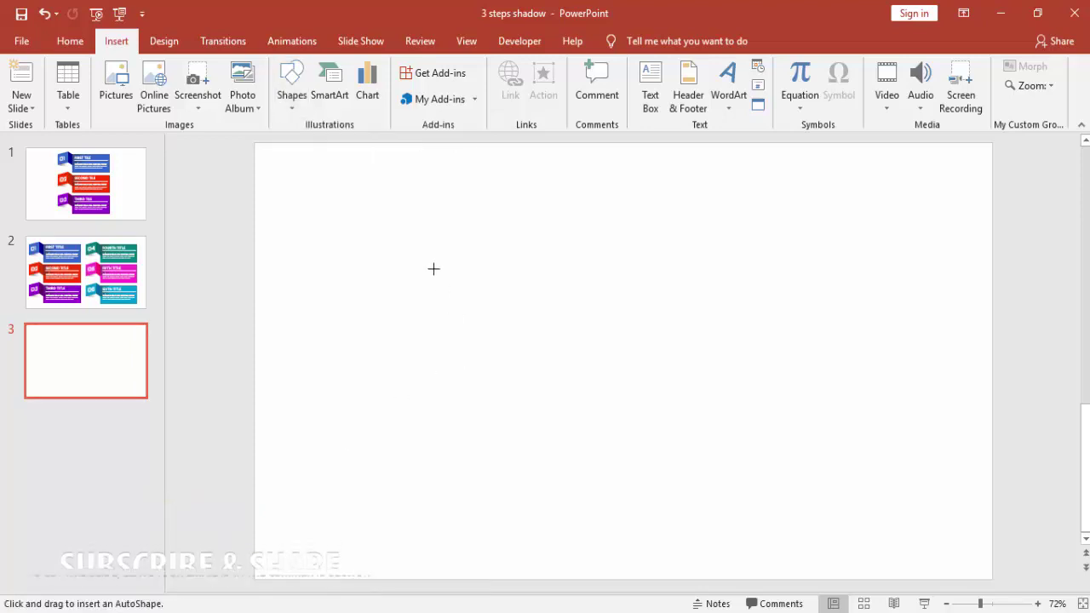
left_click_drag(434, 268, 520, 331)
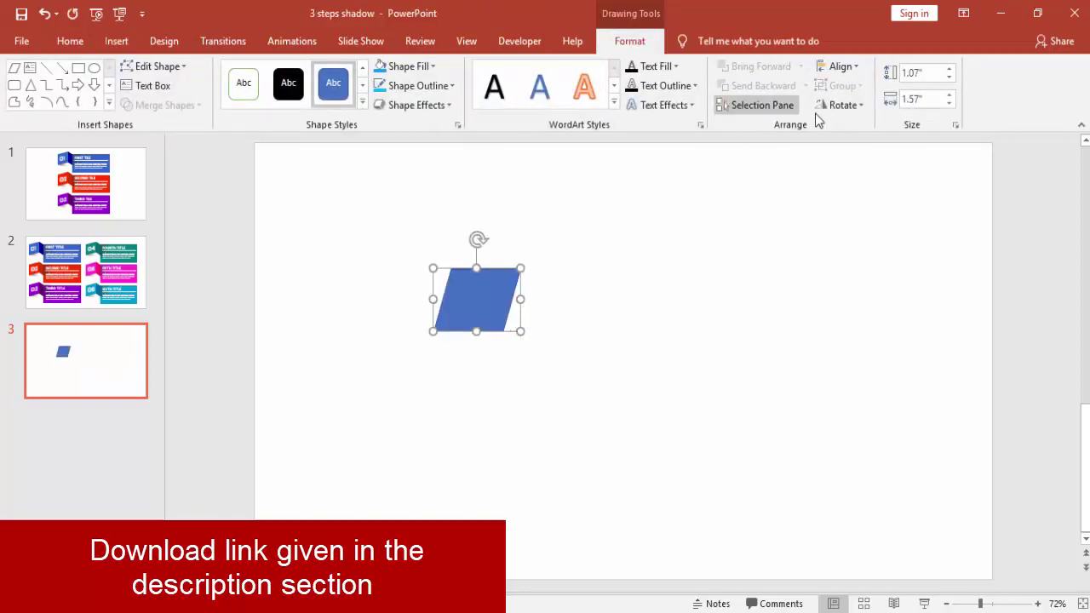
Flip the parallelogram horizontally and rotate it right 90°.
left_click(841, 111)
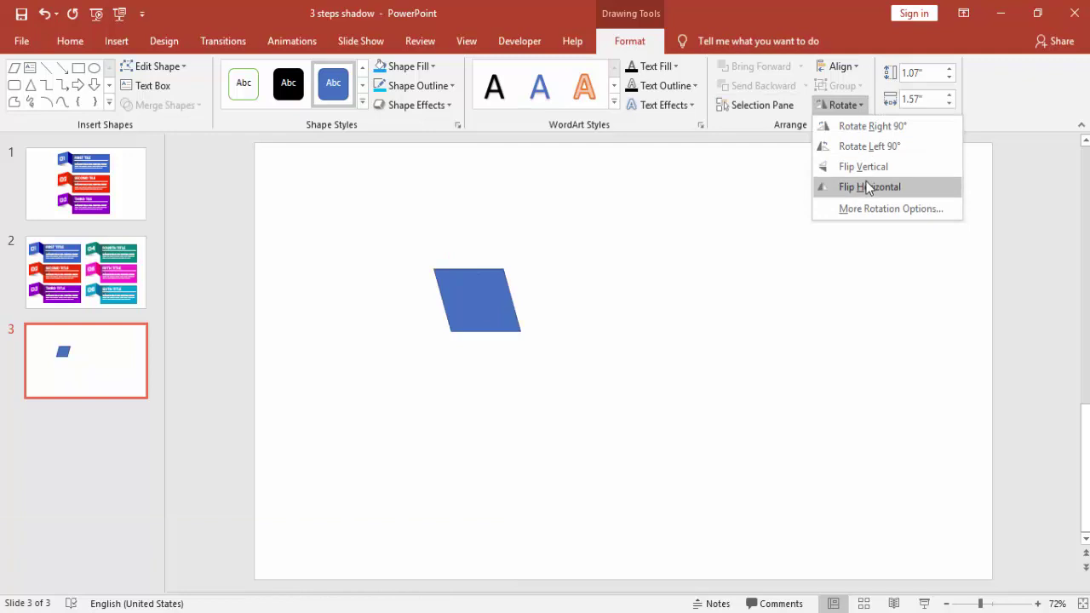
left_click(869, 187)
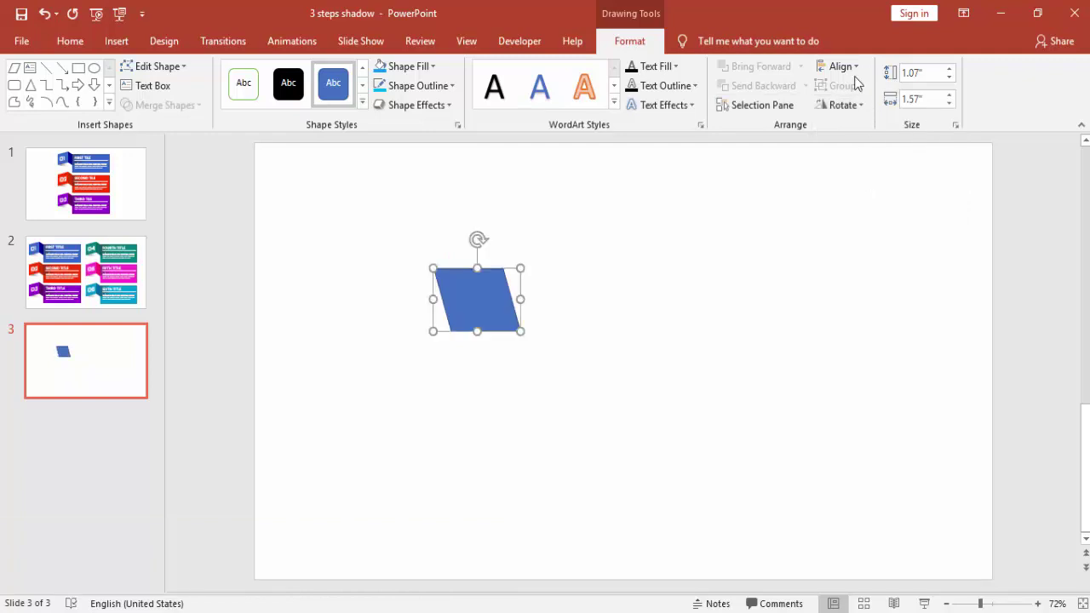
left_click(855, 102)
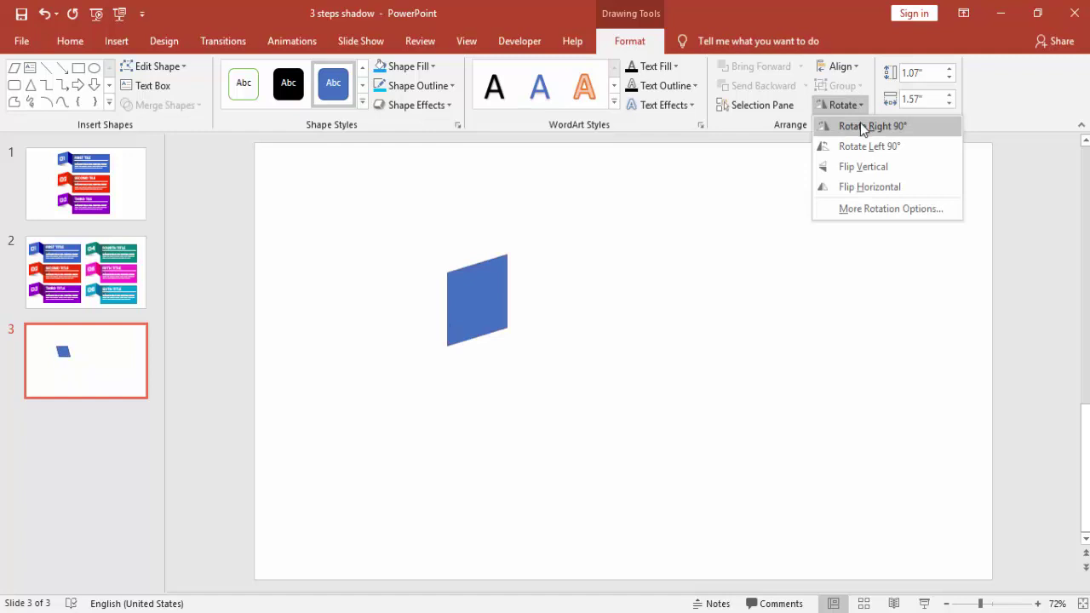
key("Escape")
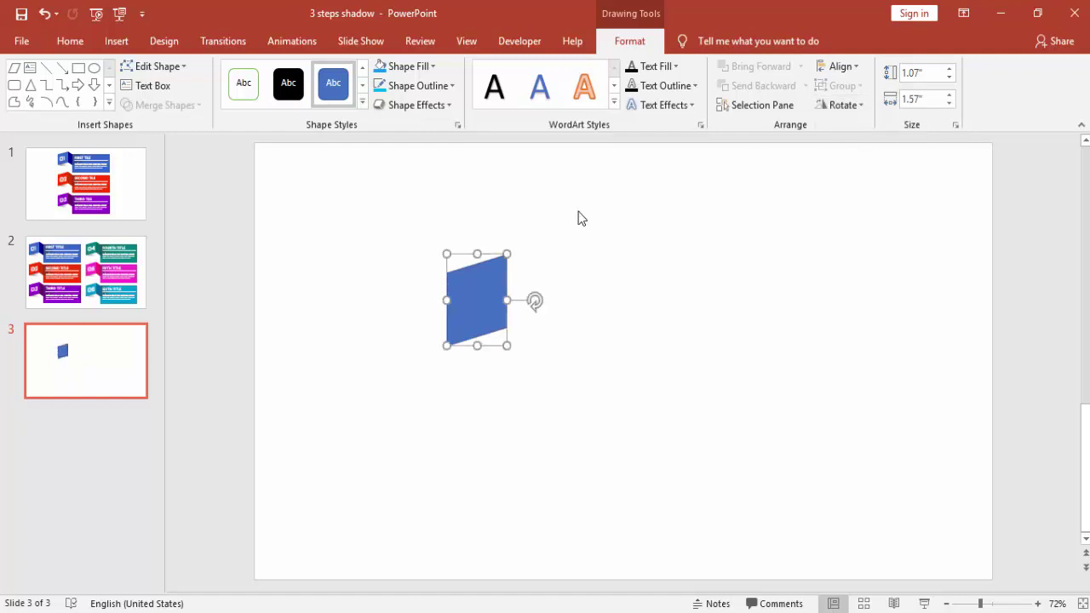
Move the parallelogram slightly up, widen it to about 1.16" on the slide, and remove its outline.
left_click_drag(479, 303, 514, 281)
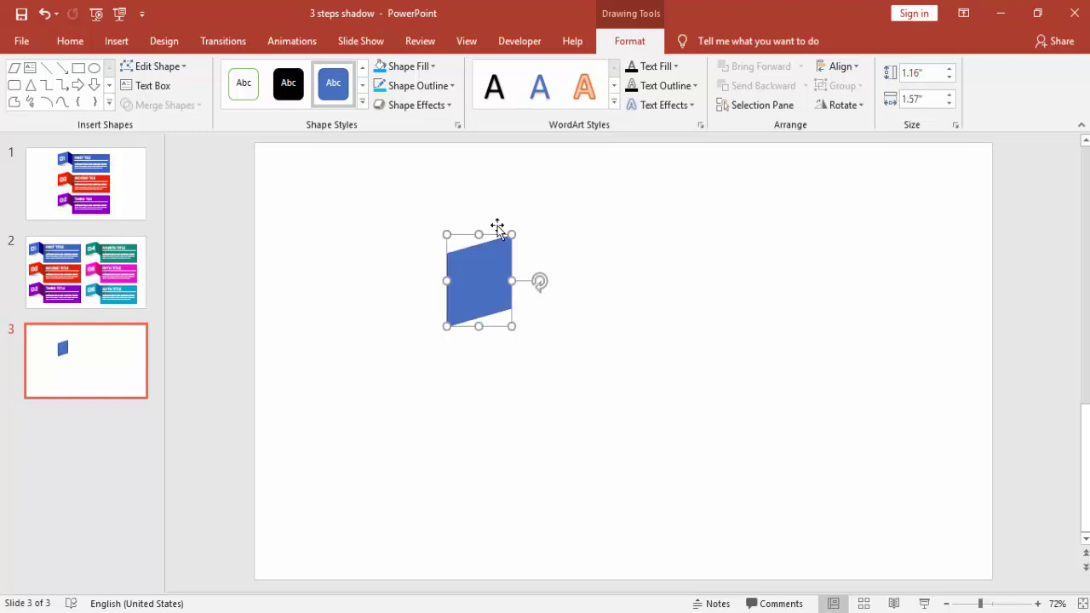
left_click(436, 86)
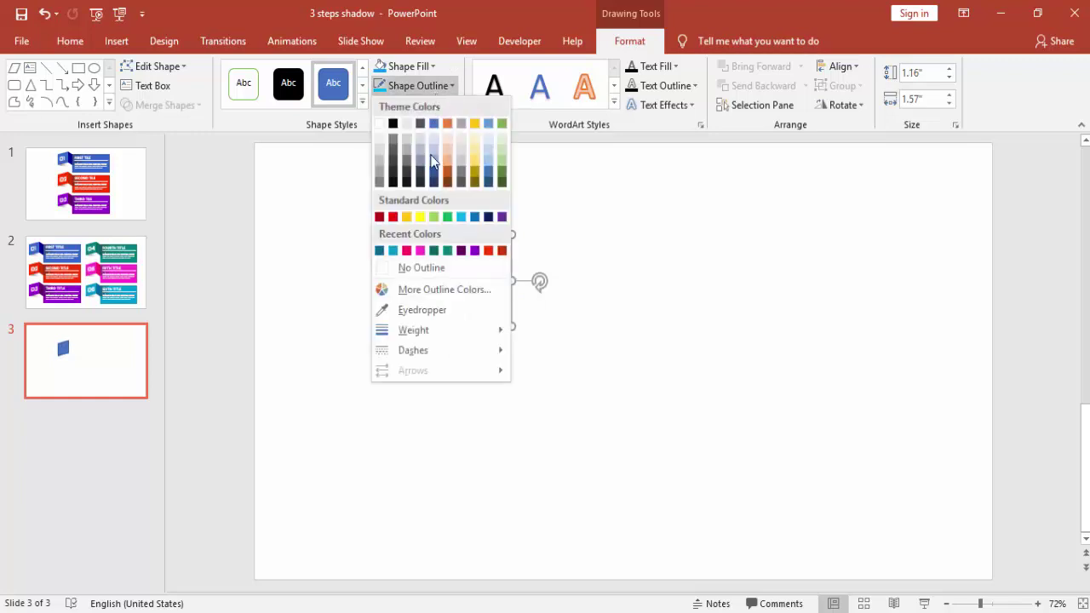
left_click(434, 268)
left_click(620, 275)
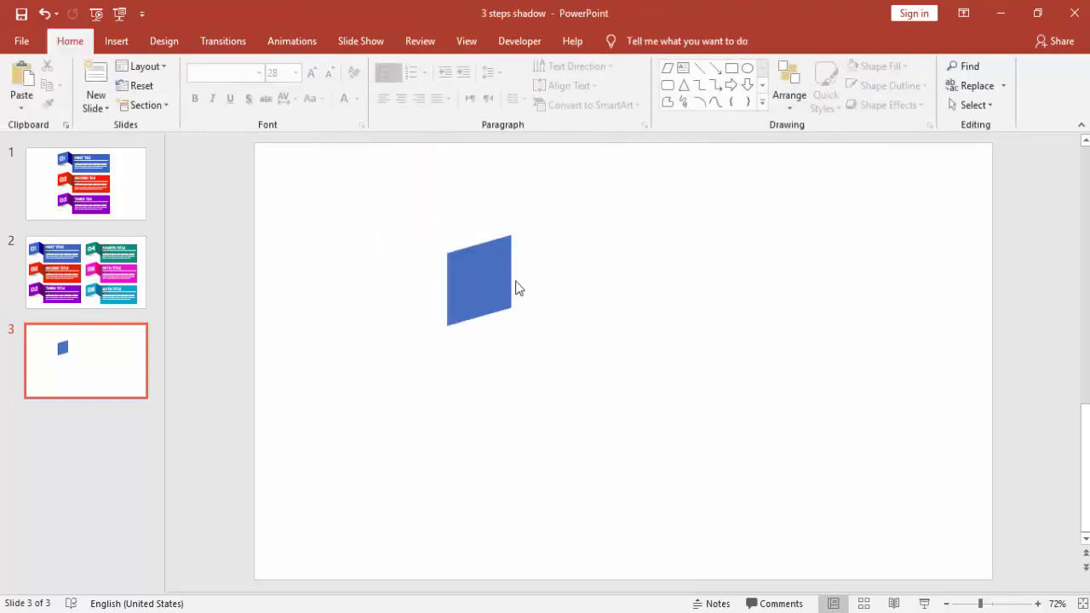
Duplicate the parallelogram, fill the copy with standard dark blue, and place it against the original's right edge.
left_click(498, 280)
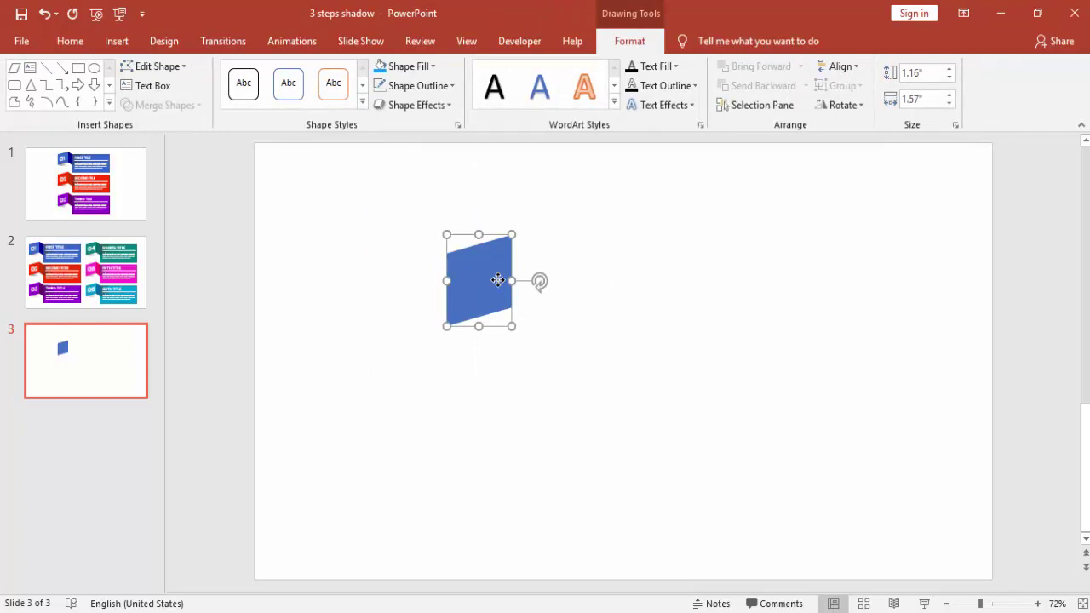
left_click_drag(498, 280, 560, 250)
left_click(429, 67)
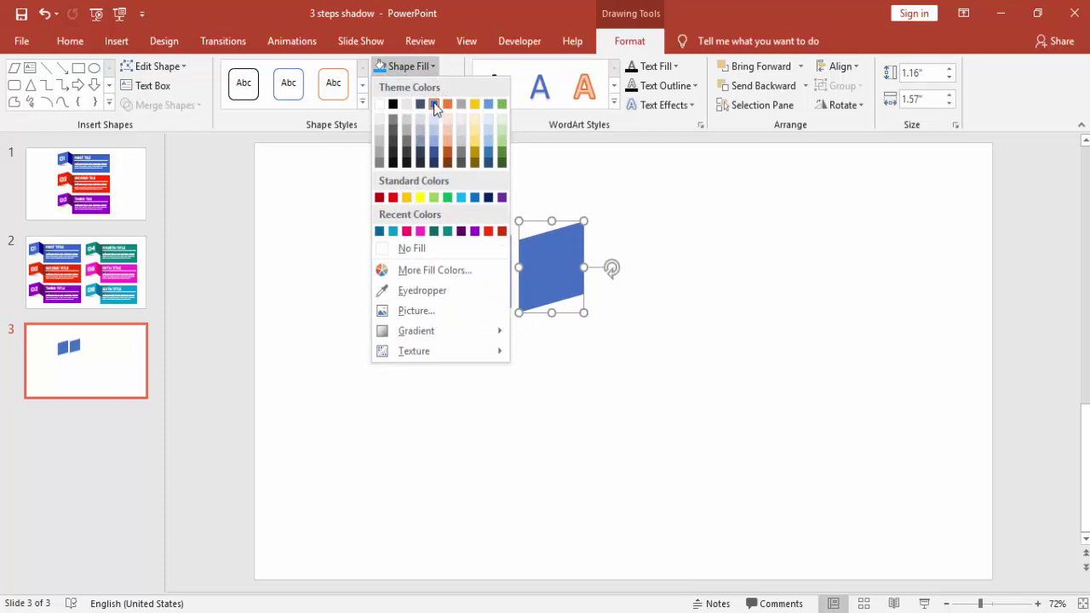
left_click(488, 198)
left_click_drag(545, 267, 532, 262)
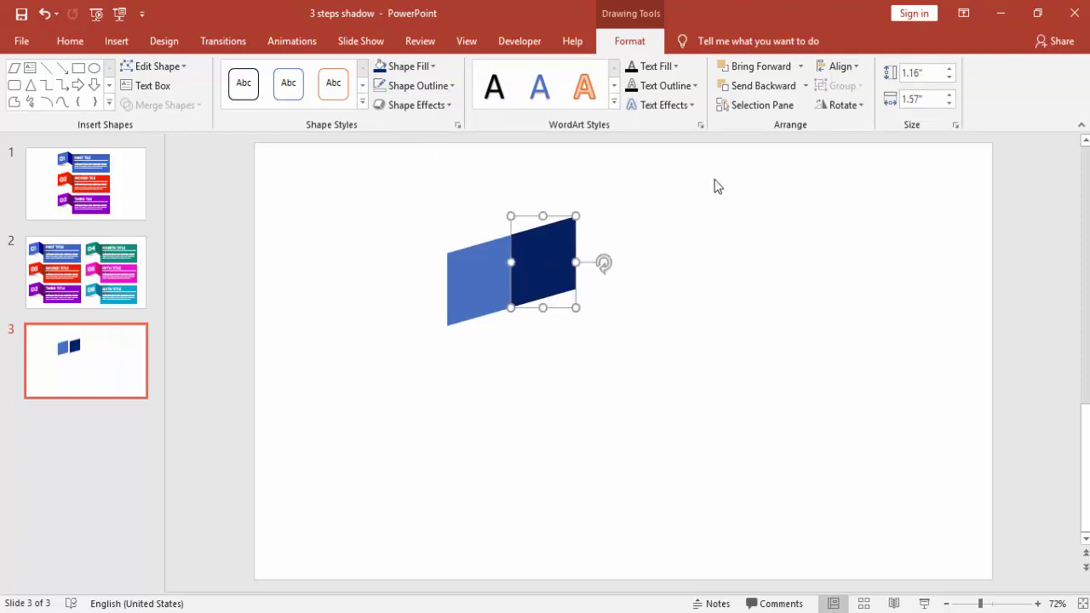
Mirror the dark blue copy into a fold meeting the light blue panel's right edge, and narrow it to about 0.46".
left_click(853, 104)
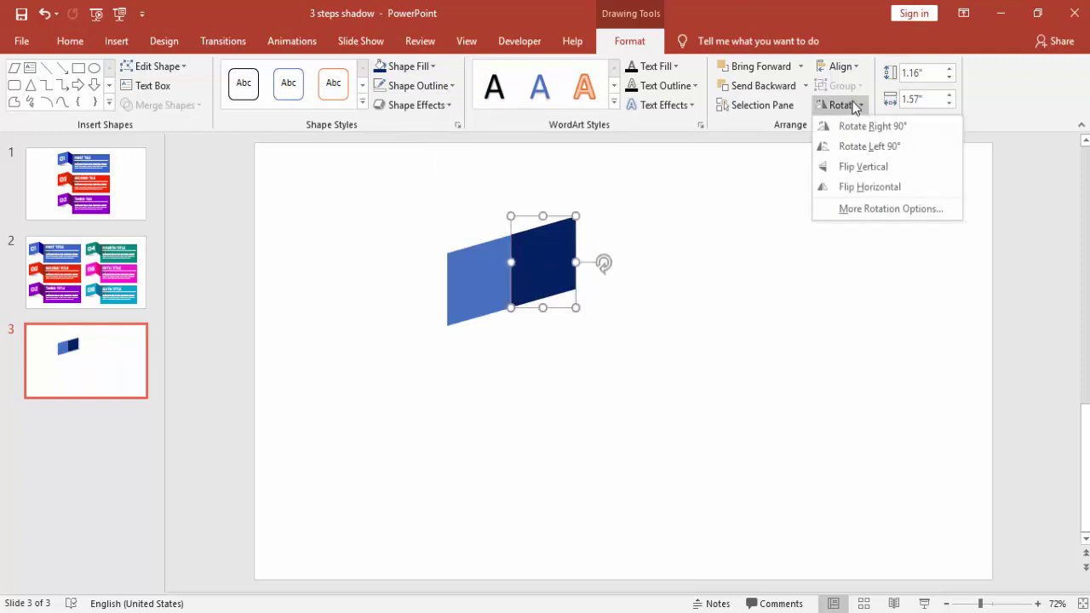
left_click(862, 176)
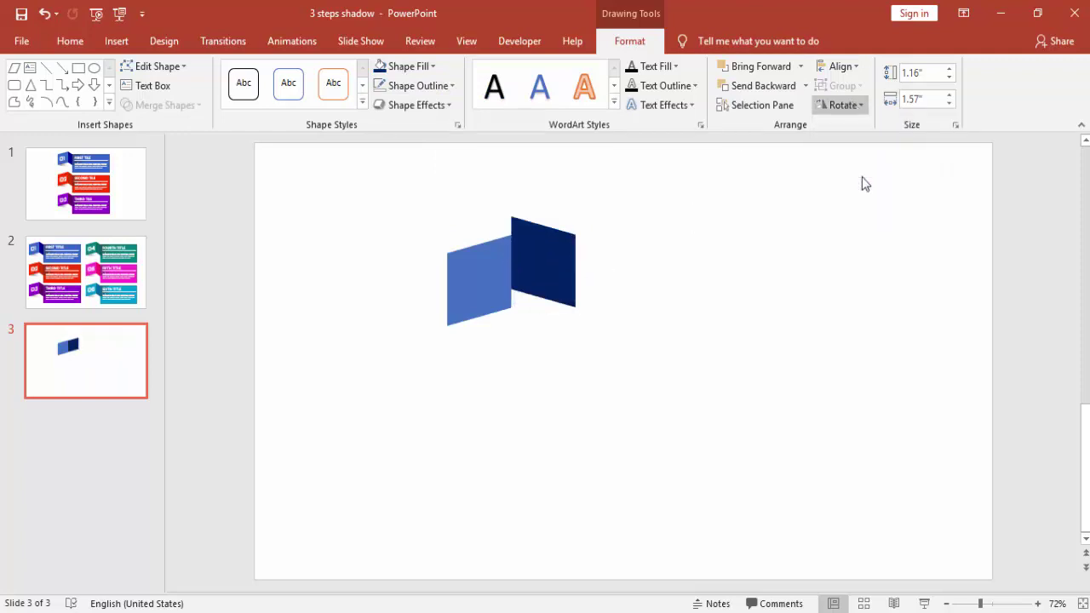
mouse_move(535, 273)
left_mouse_down()
mouse_move(537, 284)
mouse_move(556, 278)
mouse_move(537, 274)
left_mouse_up()
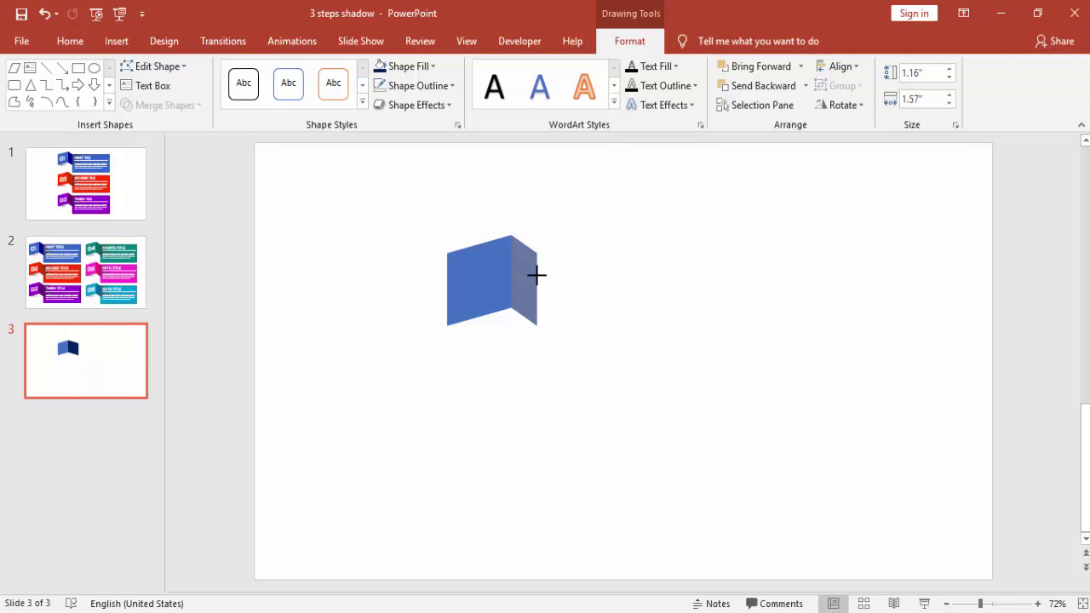
left_click_drag(537, 274, 537, 274)
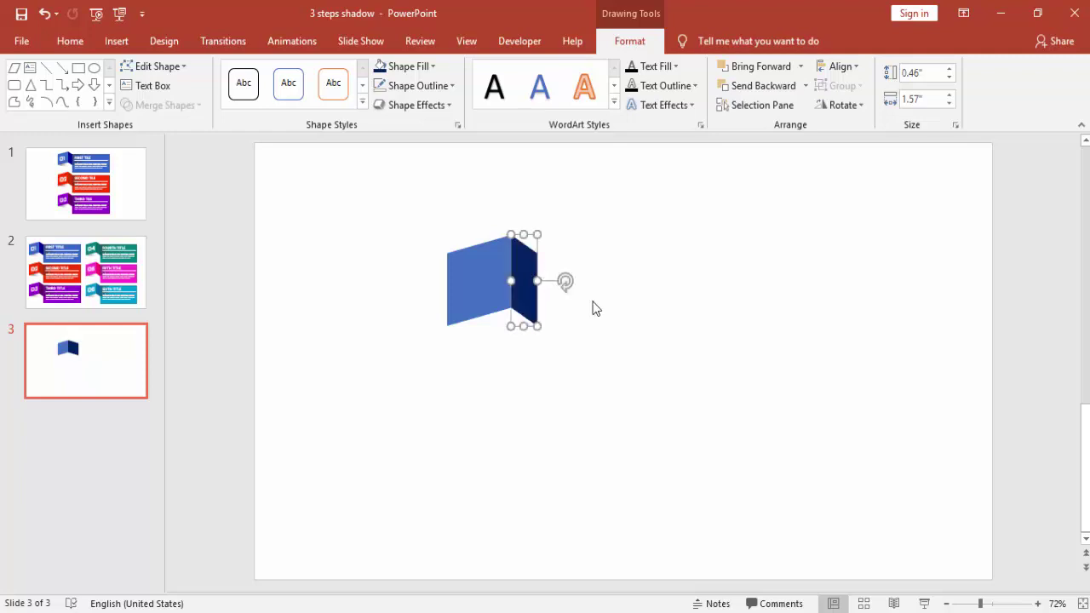
left_click(665, 326)
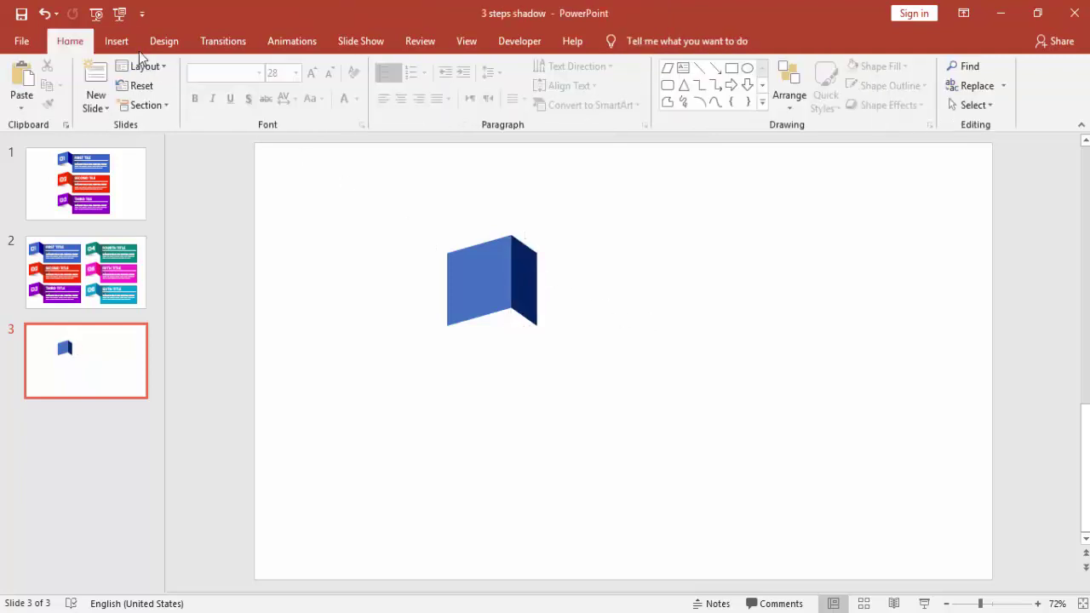
Draw a rectangle about 2.12" high and 3.94" wide, starting at the upper-right corner of the dark blue fold.
left_click(117, 40)
left_click(295, 107)
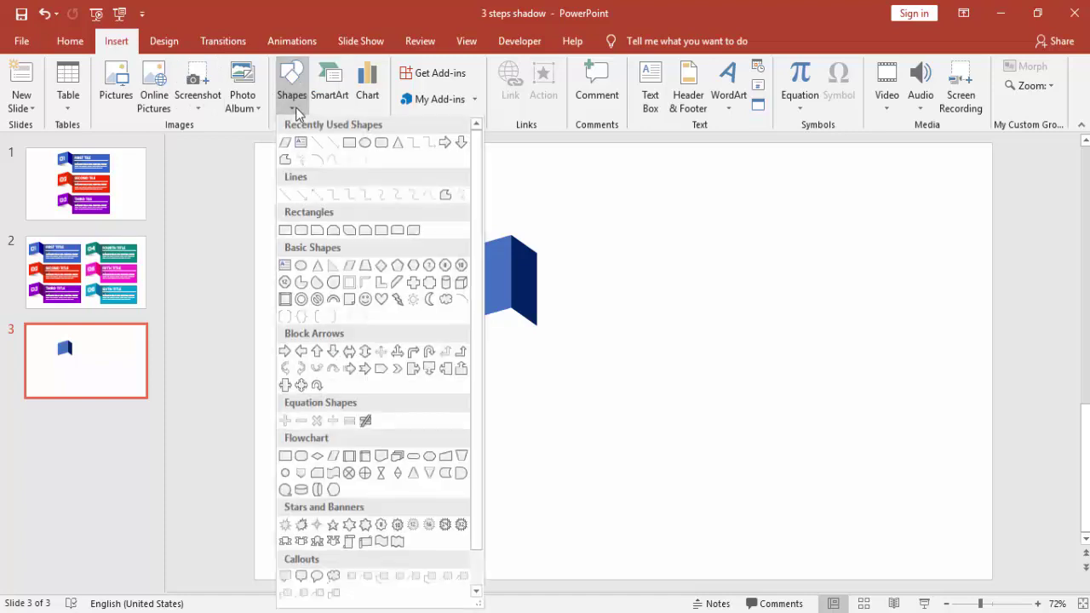
left_click(349, 143)
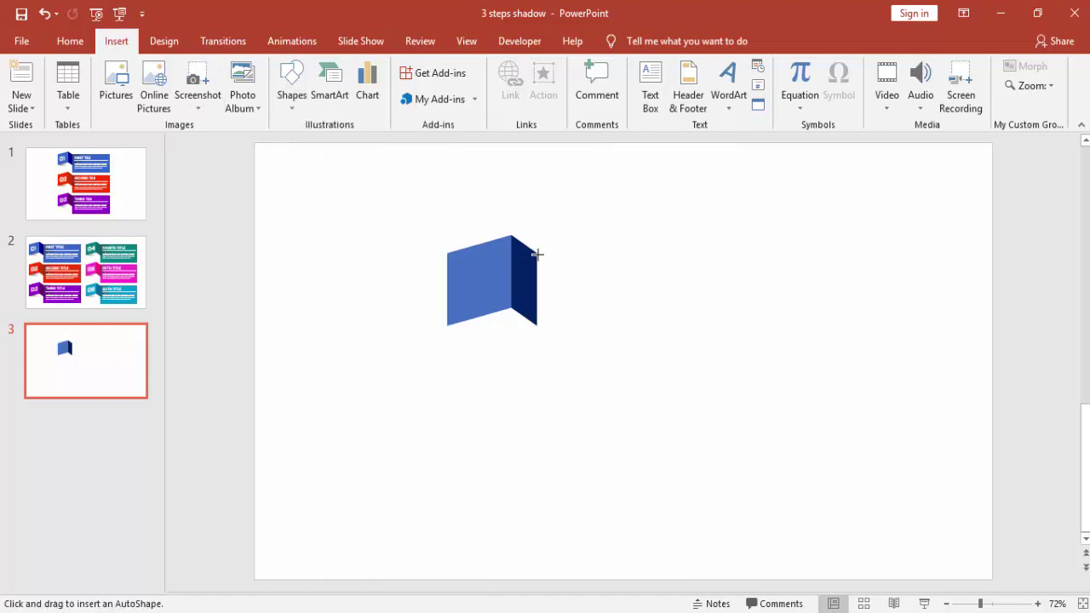
left_click_drag(536, 253, 754, 377)
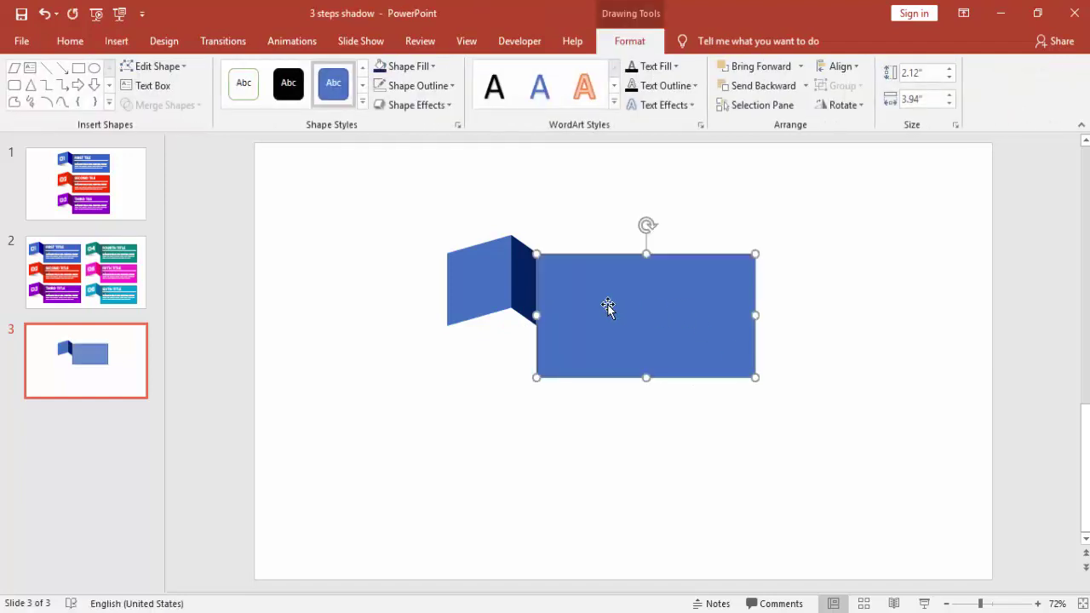
Match the rectangle's fill to the light blue panel with the Eyedropper and remove its outline.
left_click(408, 67)
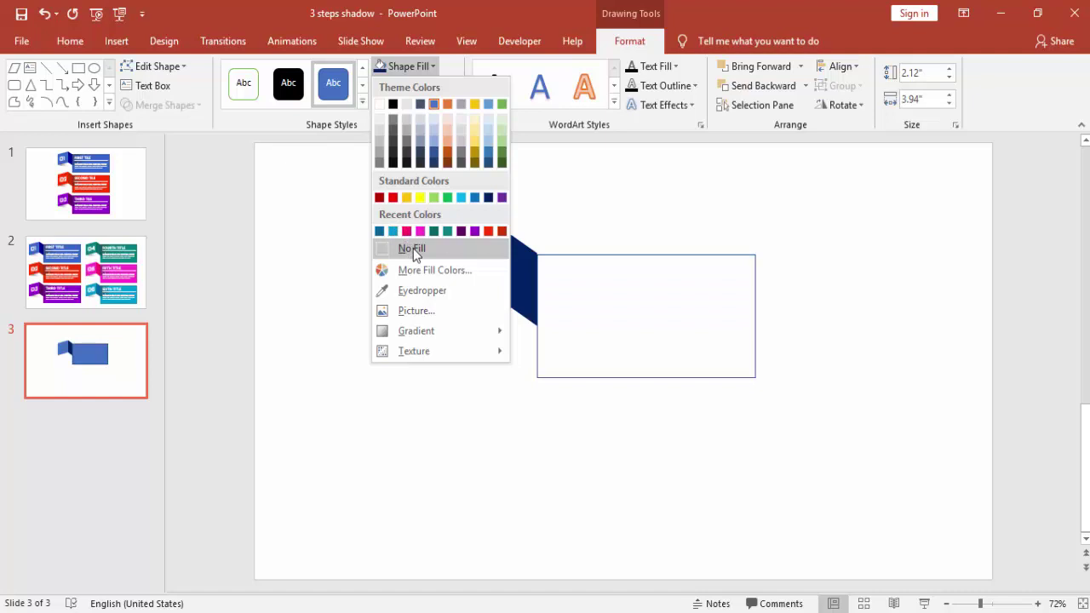
left_click(432, 291)
left_click(467, 254)
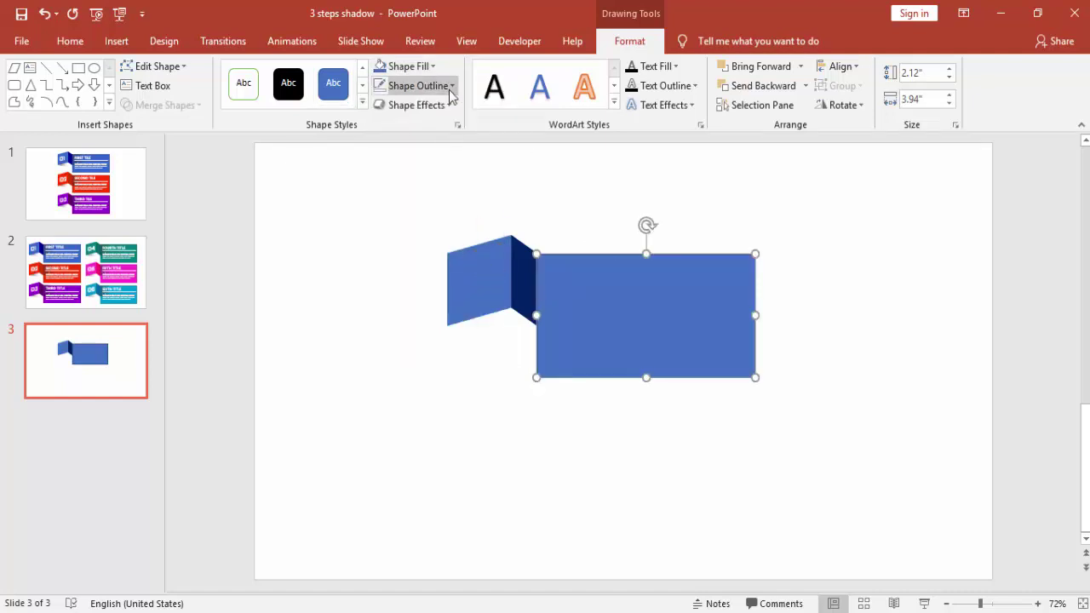
left_click(448, 87)
left_click(446, 269)
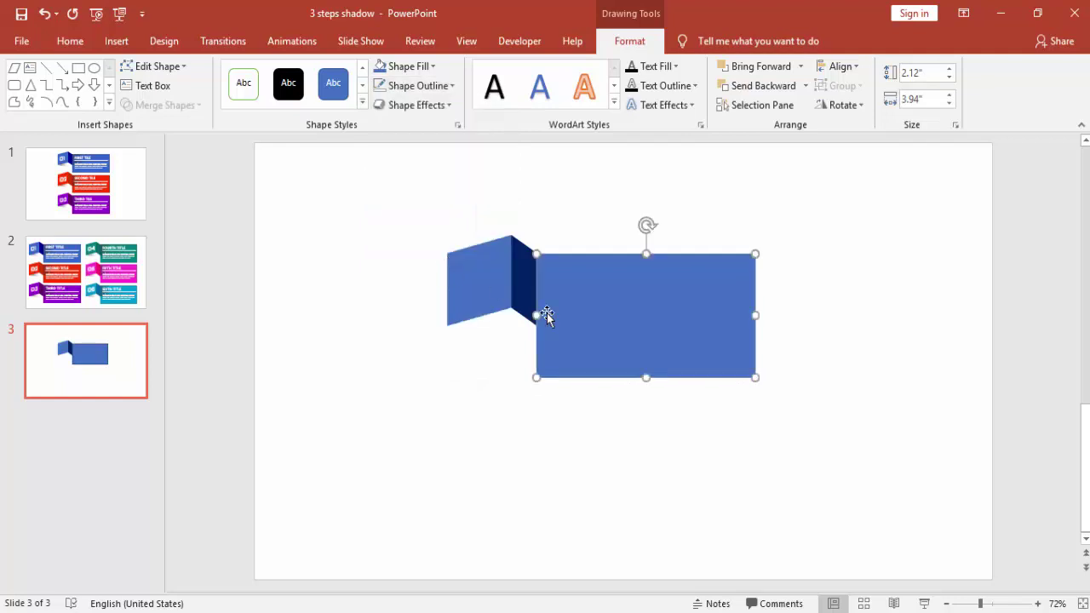
left_click(588, 408)
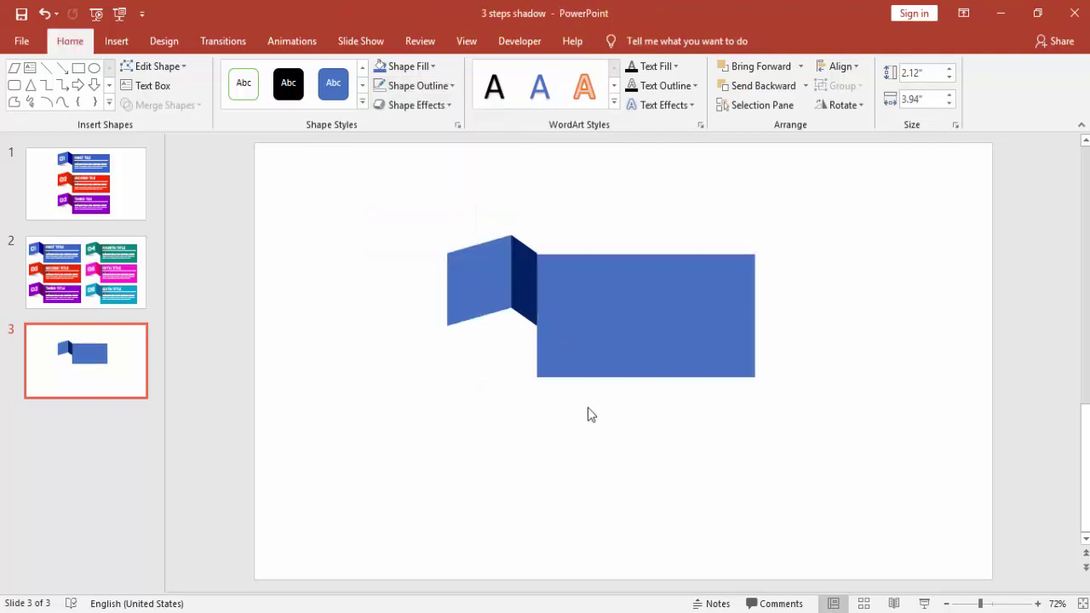
Nudge the large rectangle up so its upper-left corner meets the dark blue fold's upper-right corner exactly.
left_click(1001, 604)
left_click_drag(587, 584, 468, 589)
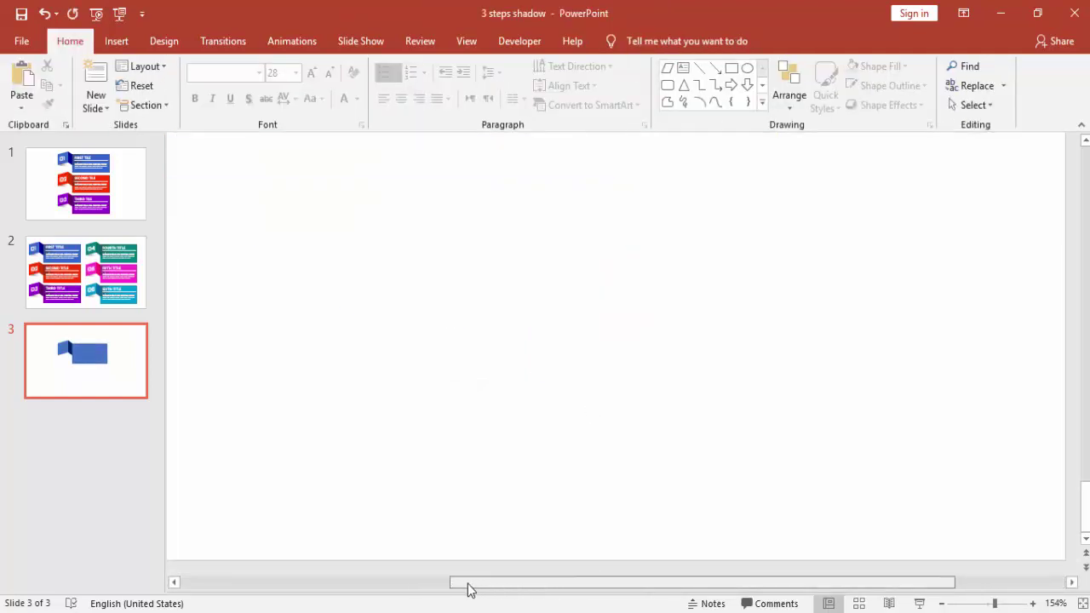
scroll(409, 520, "up", 5)
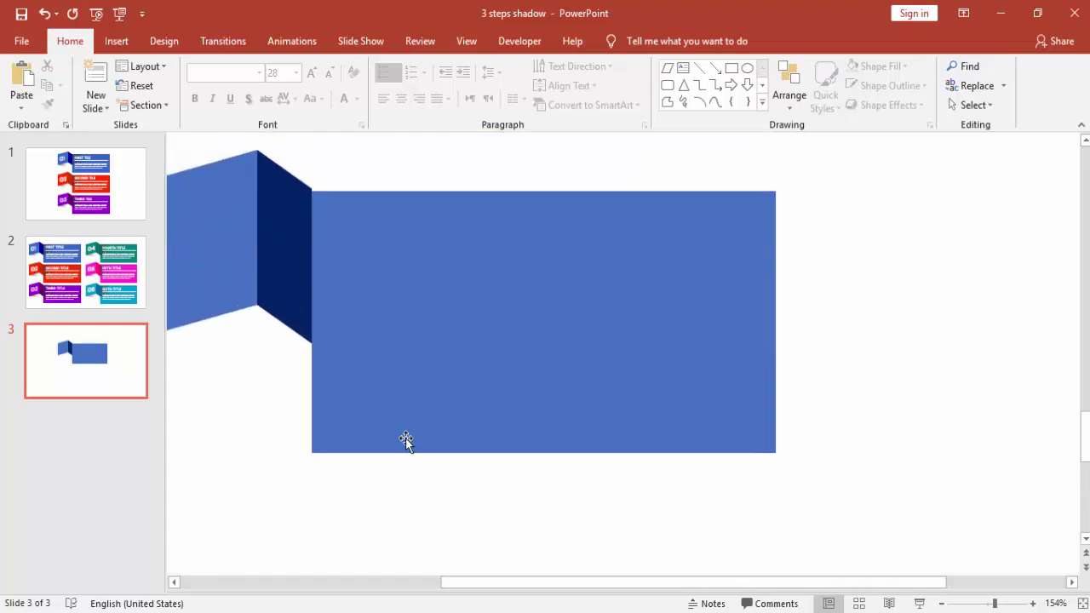
left_click(407, 368)
left_click_drag(482, 326, 483, 328)
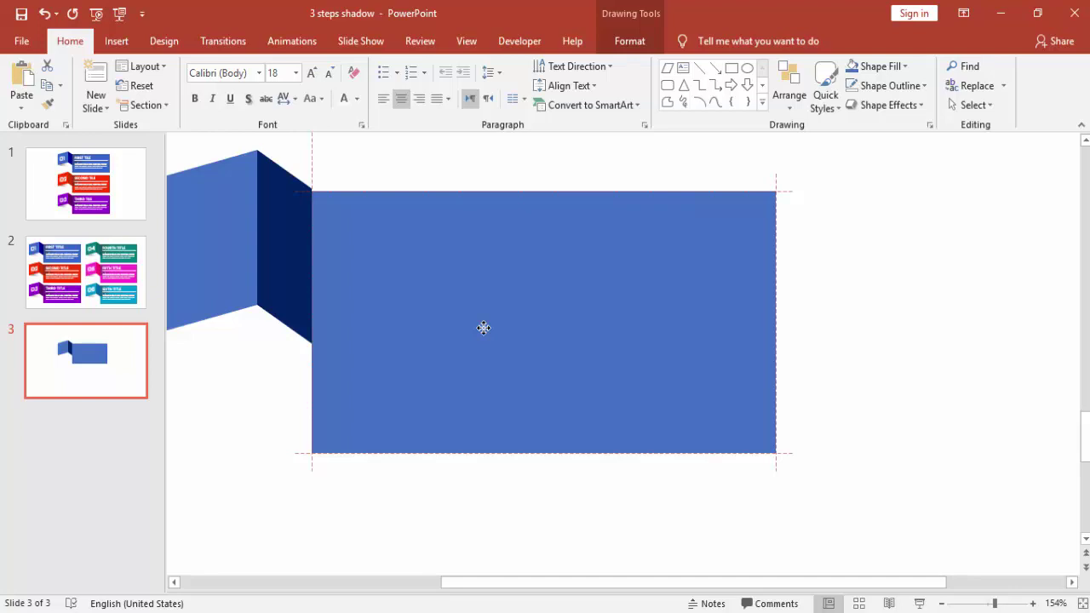
left_click_drag(483, 326, 483, 327)
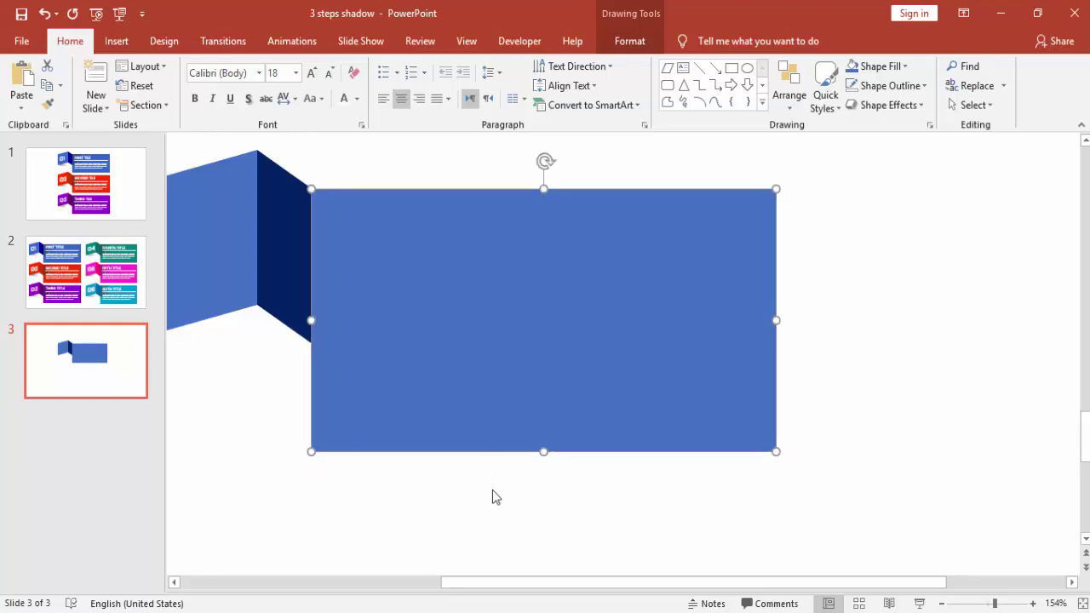
left_click(492, 493)
left_click(492, 364)
left_click_drag(491, 363, 491, 361)
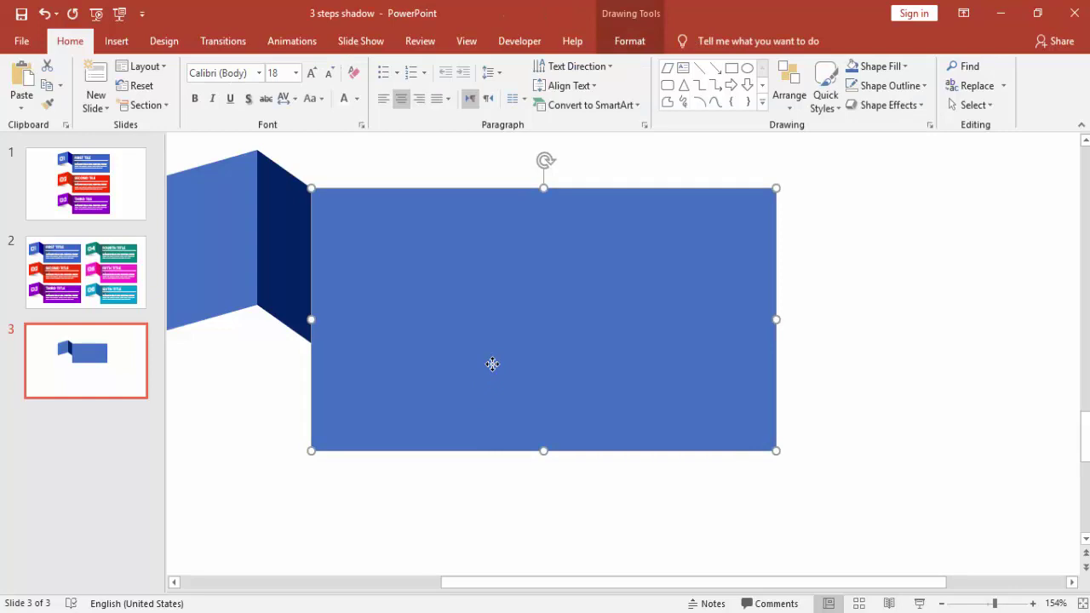
left_click(496, 514)
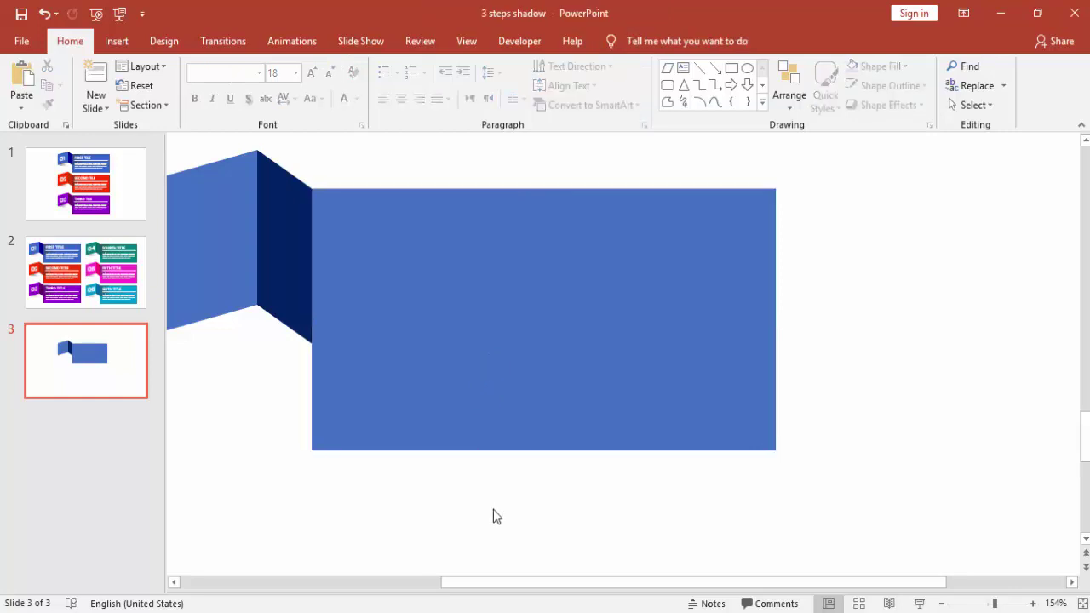
Duplicate the light blue parallelogram and place the copy directly below the original.
left_click(941, 602)
left_click(941, 603)
left_click(941, 602)
left_click(940, 603)
left_click(941, 603)
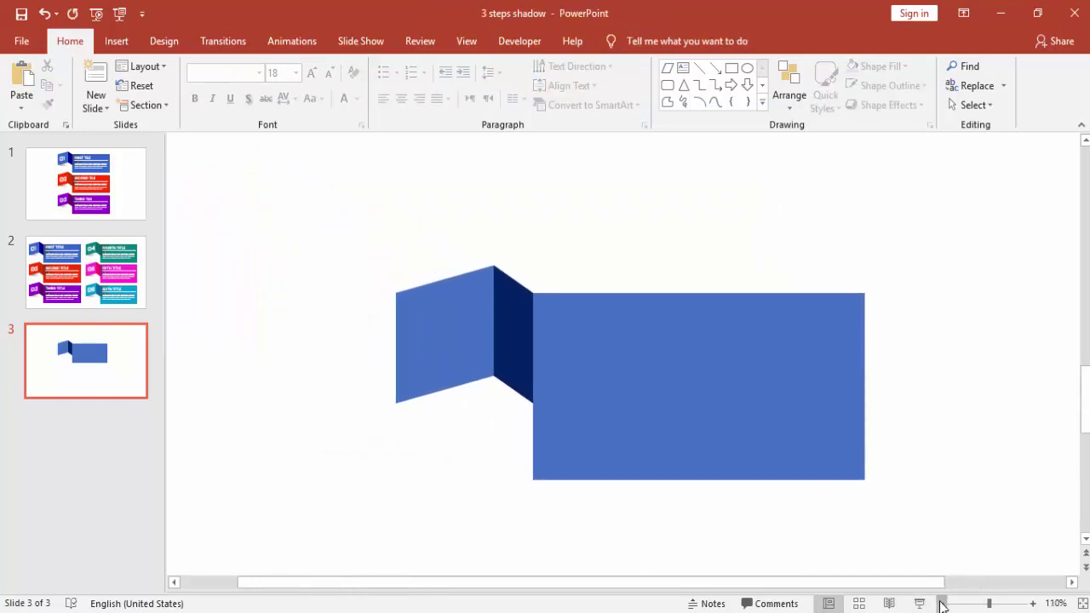
left_click(940, 603)
left_click(940, 603)
left_click(941, 602)
left_click(941, 603)
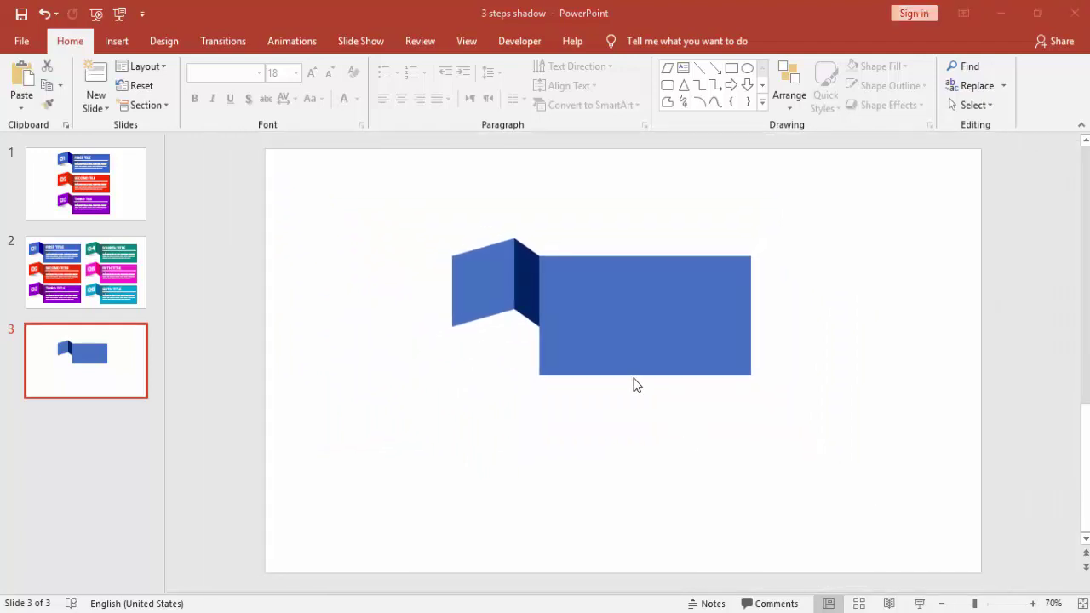
left_click(491, 273)
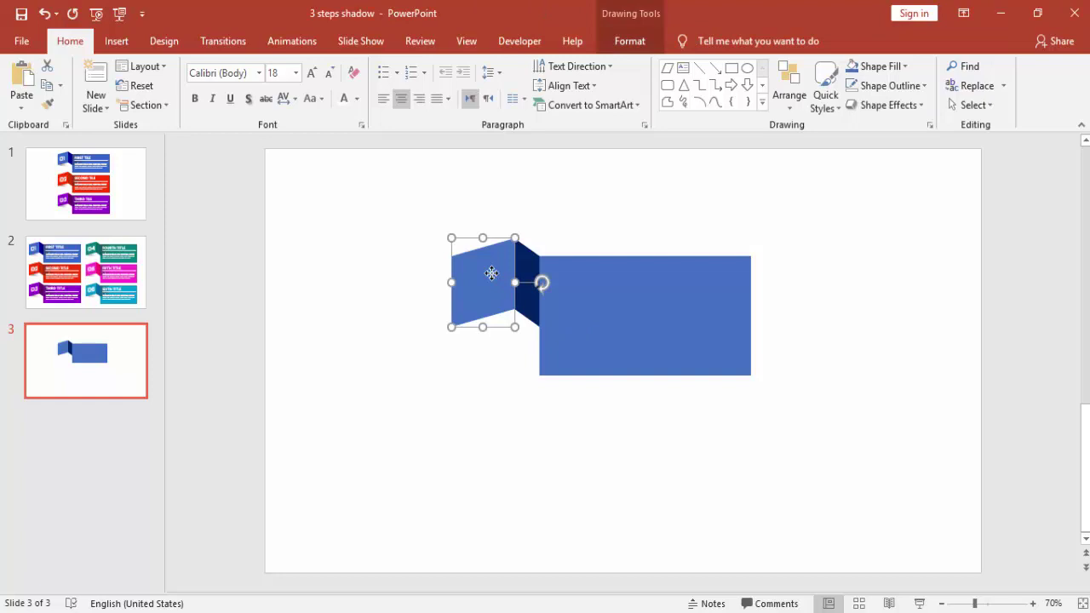
left_click_drag(491, 273, 482, 406)
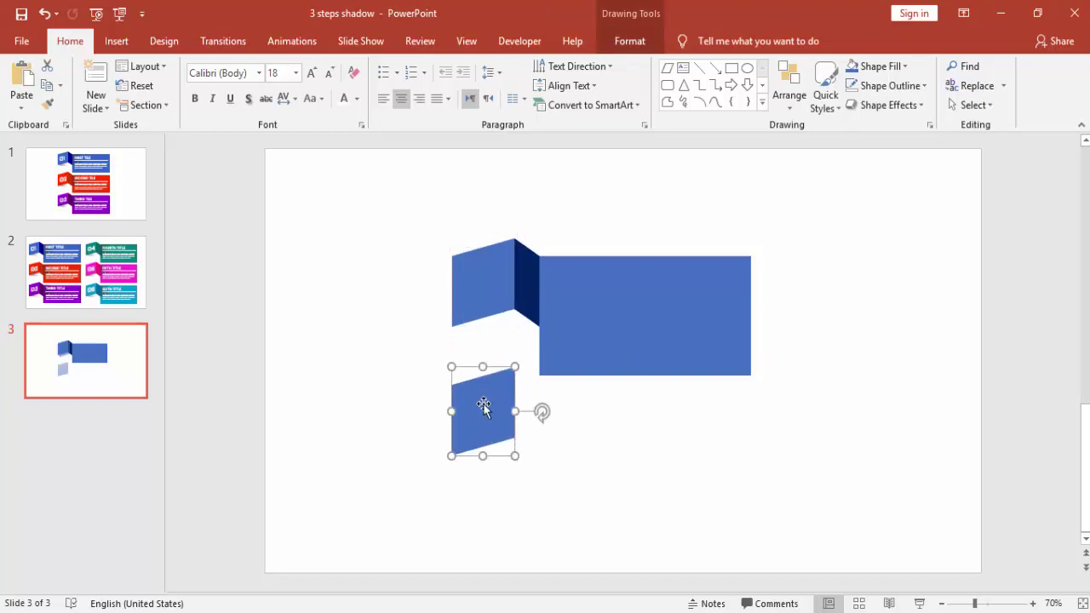
Give the copied parallelogram a gradient fill, with its first stop at 0% and its middle stop at 58%.
right_click(483, 407)
left_click(528, 367)
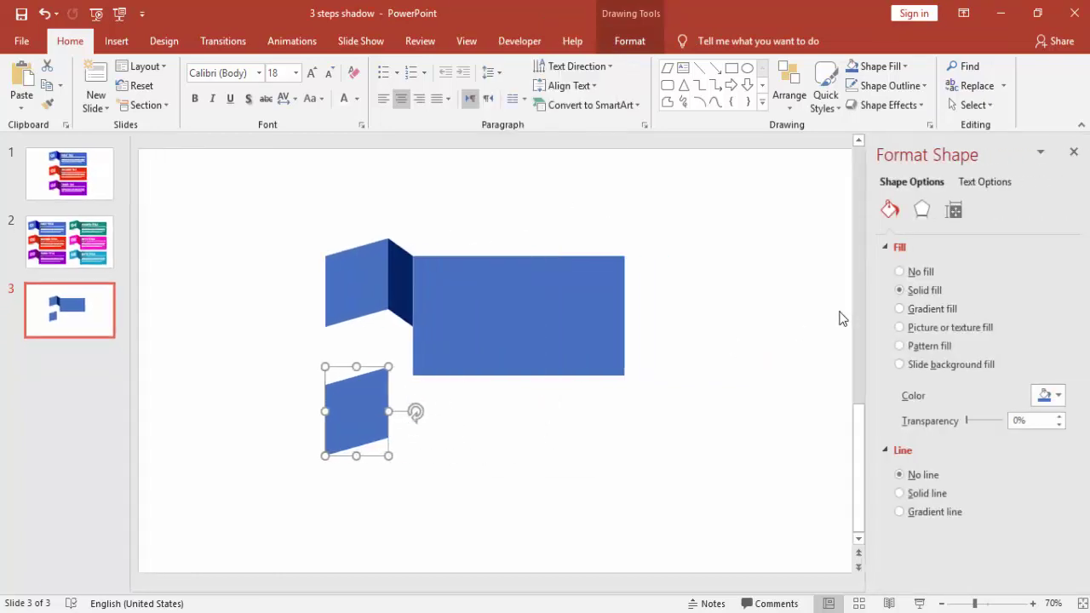
left_click(933, 310)
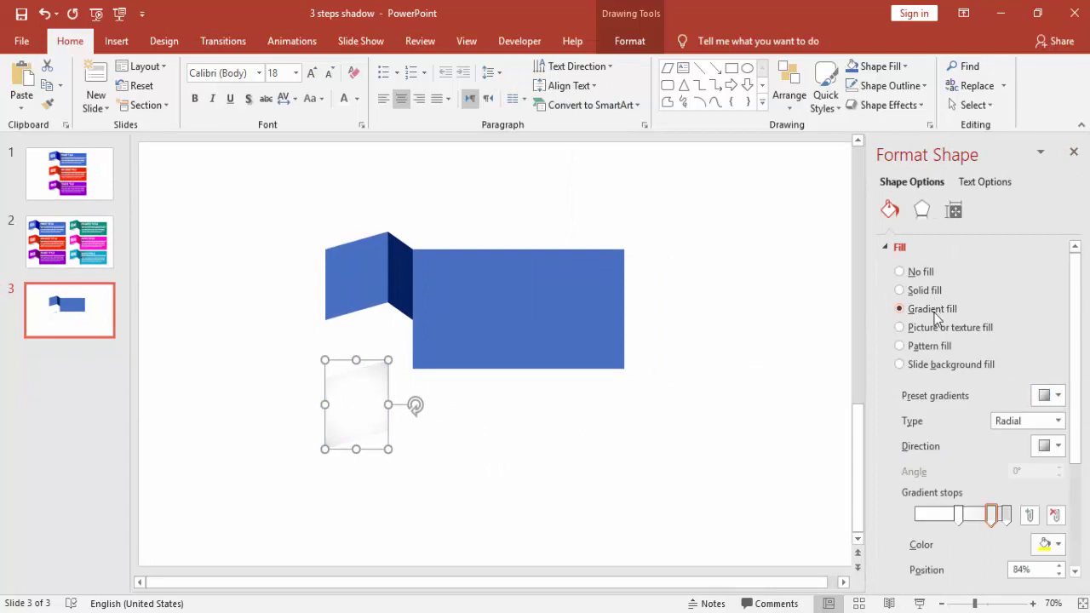
left_click_drag(959, 514, 915, 514)
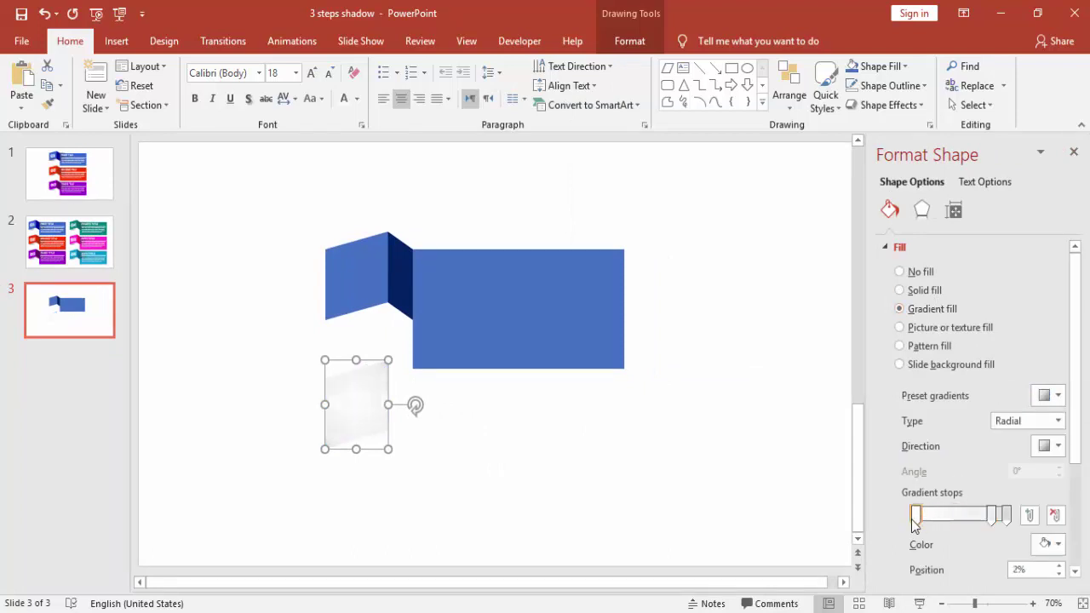
left_click_drag(993, 514, 967, 514)
Colour the 100% gradient stop black and make the gradient linear, with a diagonal direction of 135°.
left_click(1006, 514)
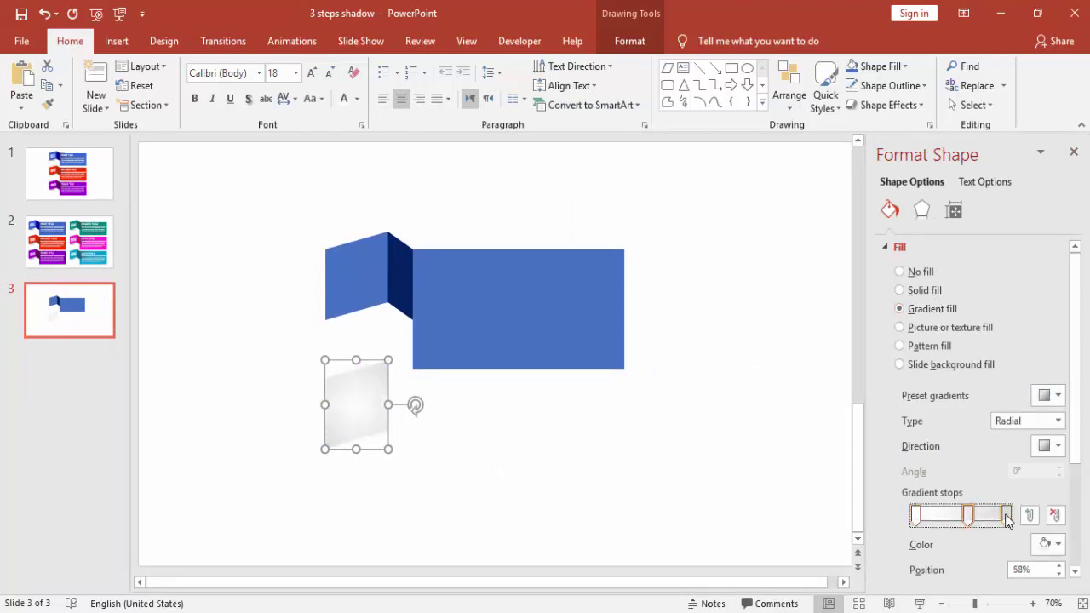
left_click(1059, 546)
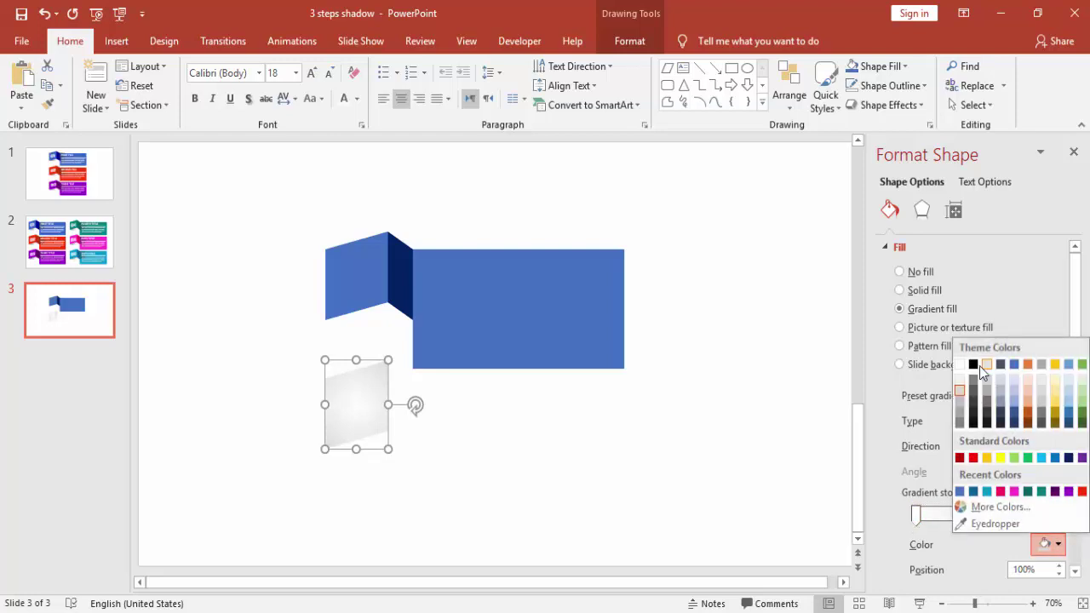
left_click(976, 367)
left_click(1047, 421)
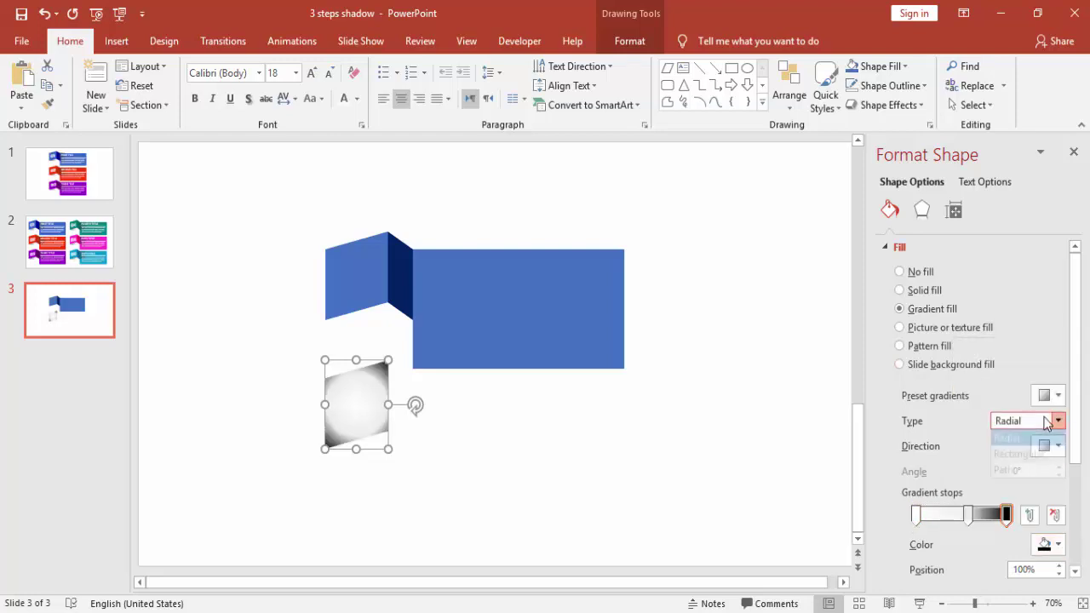
left_click(1036, 438)
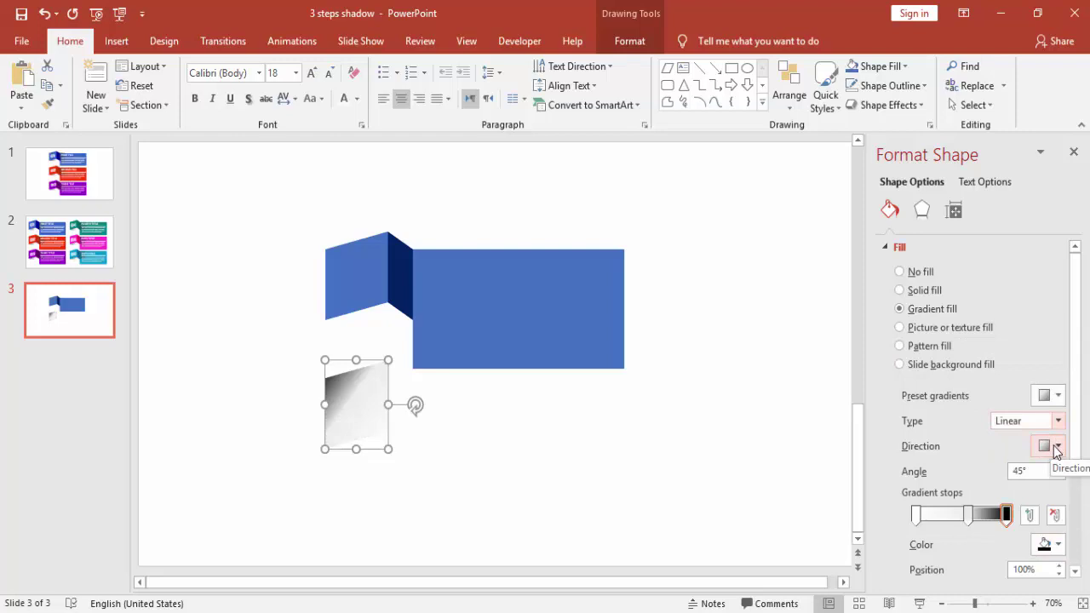
left_click(1054, 446)
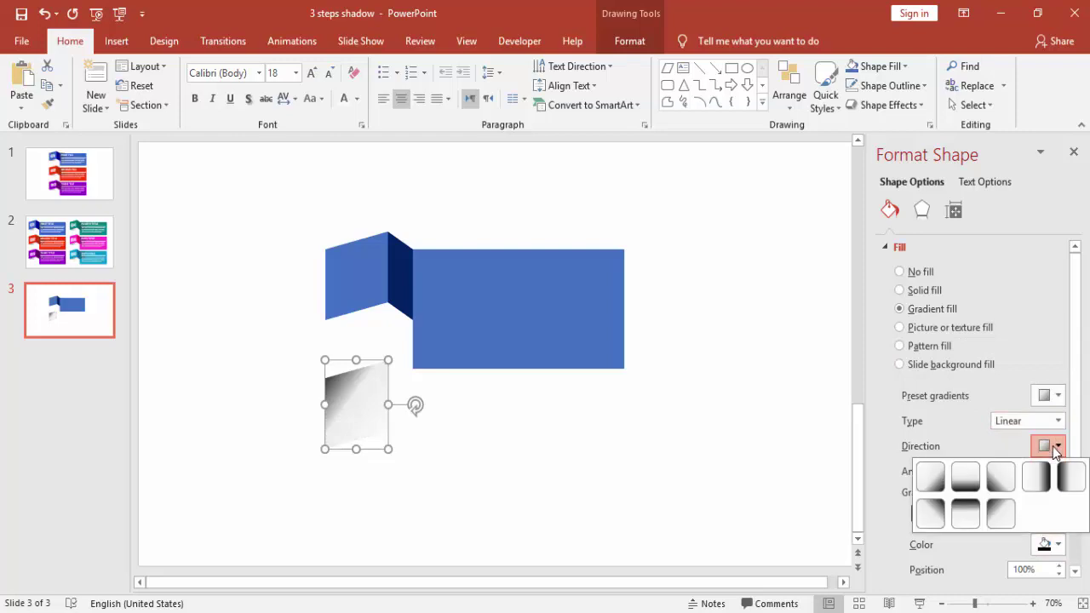
left_click(995, 484)
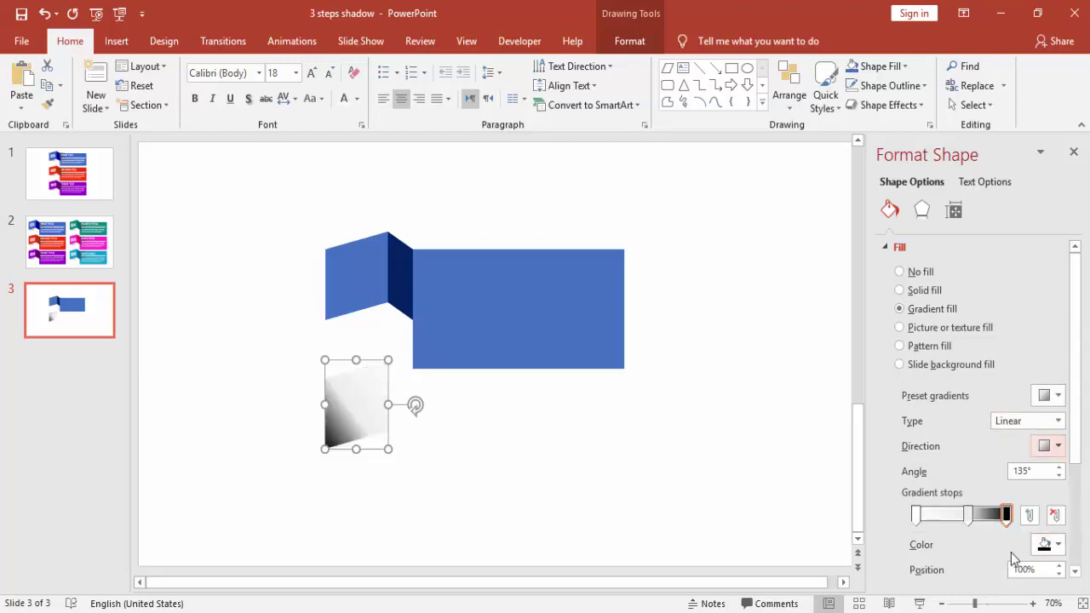
Set the transparency of the black gradient stop at 100% to 43%.
scroll(1077, 474, "down", 1)
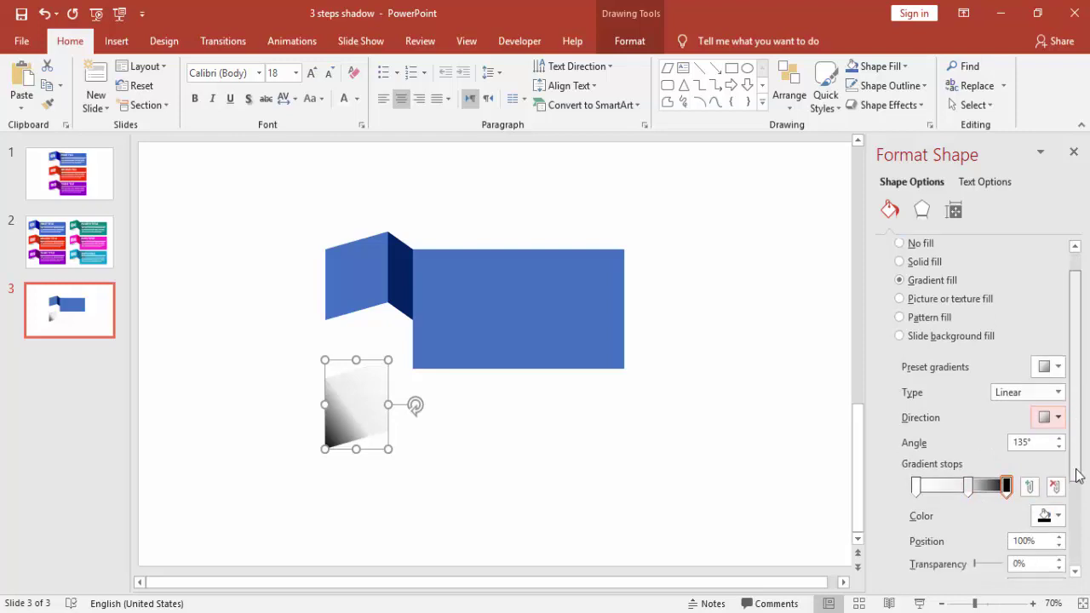
scroll(1077, 474, "down", 2)
left_click_drag(977, 520, 989, 522)
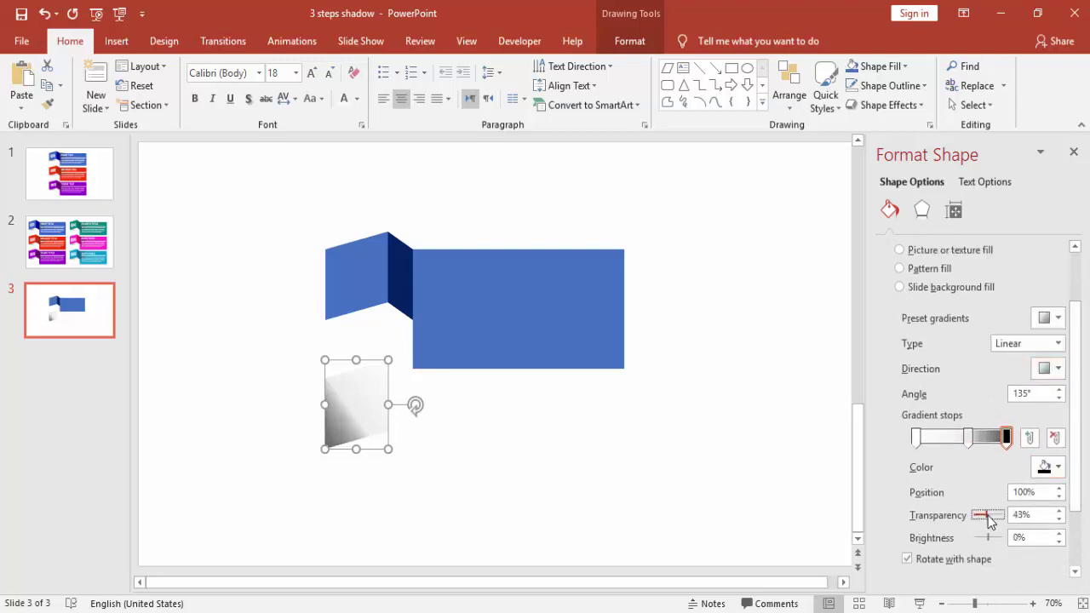
Make the middle gradient stop black with 77% transparency, and the first white stop 100% transparent.
left_click(968, 436)
left_click(1045, 467)
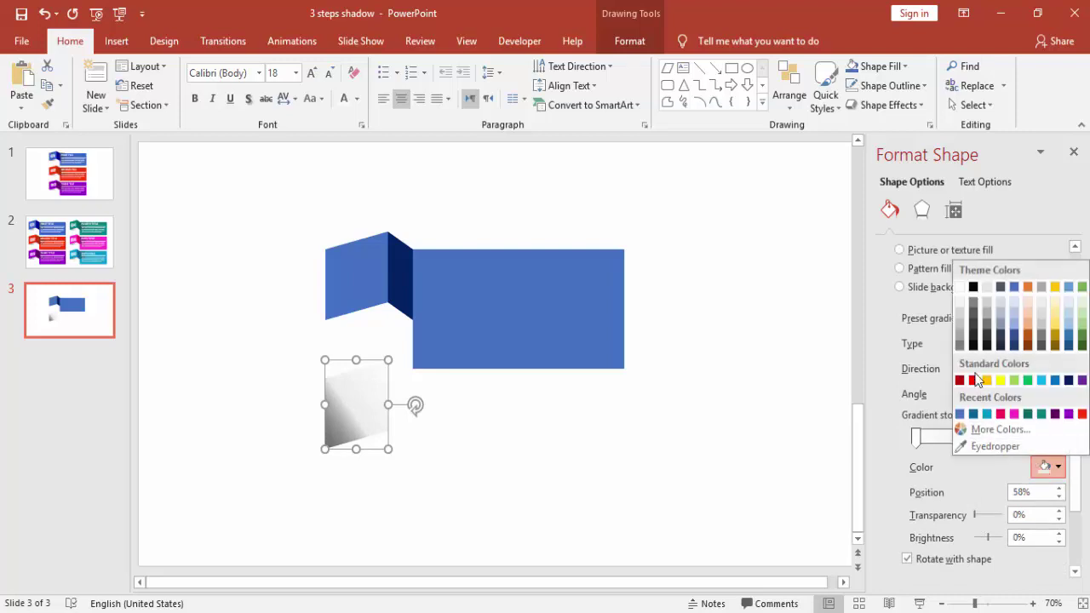
left_click(972, 288)
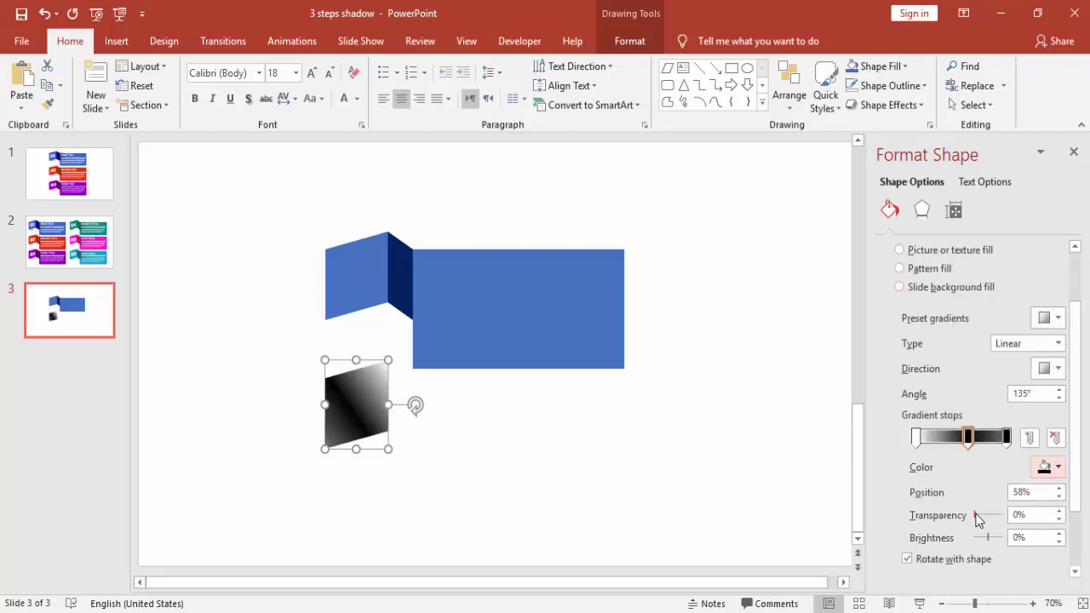
left_click_drag(977, 520, 999, 523)
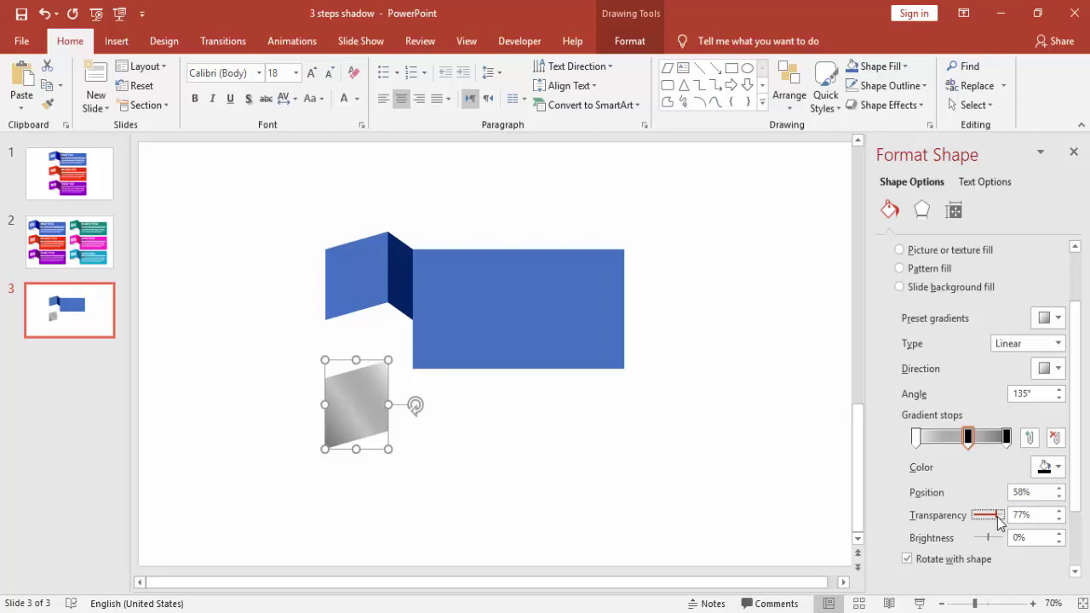
left_click(917, 439)
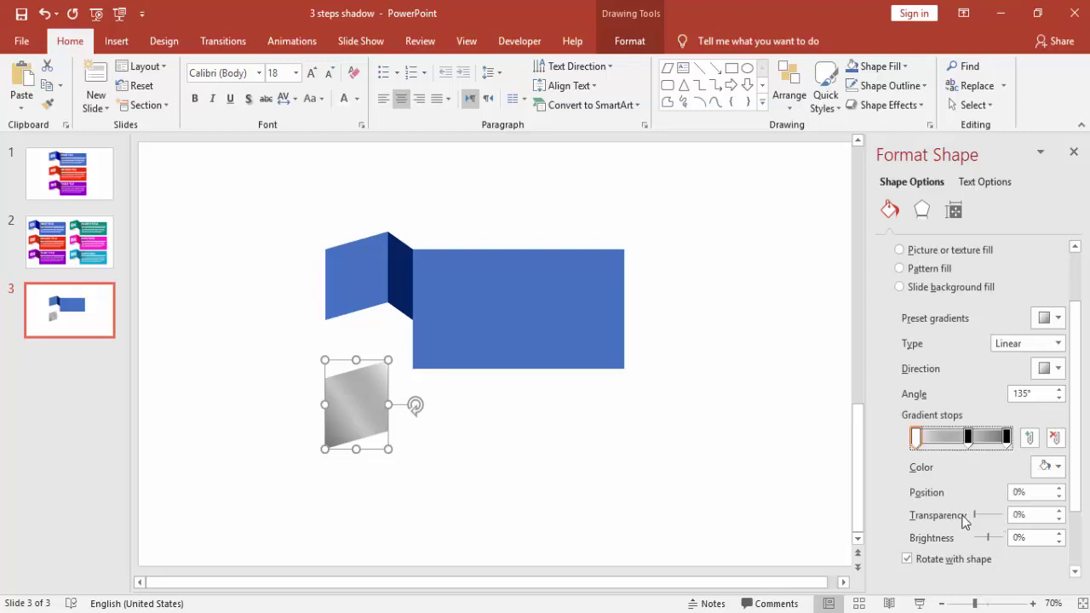
left_click_drag(976, 521, 1024, 516)
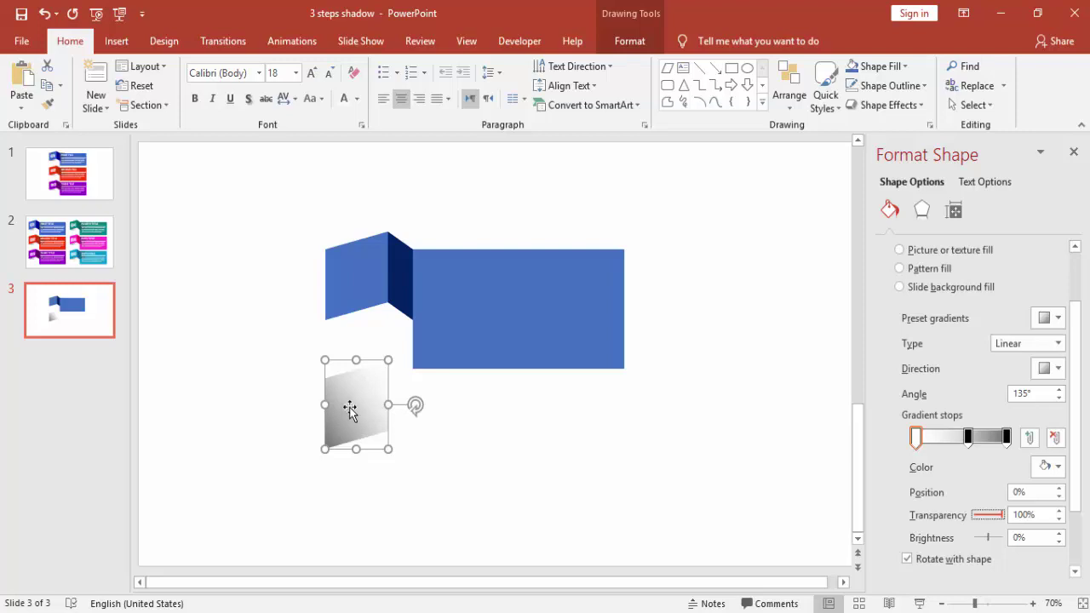
Shrink the gradient parallelogram to about 0.83" by 0.86", tilt it clockwise and fit it against the light blue panel's lower edge.
left_click(634, 42)
left_click(834, 106)
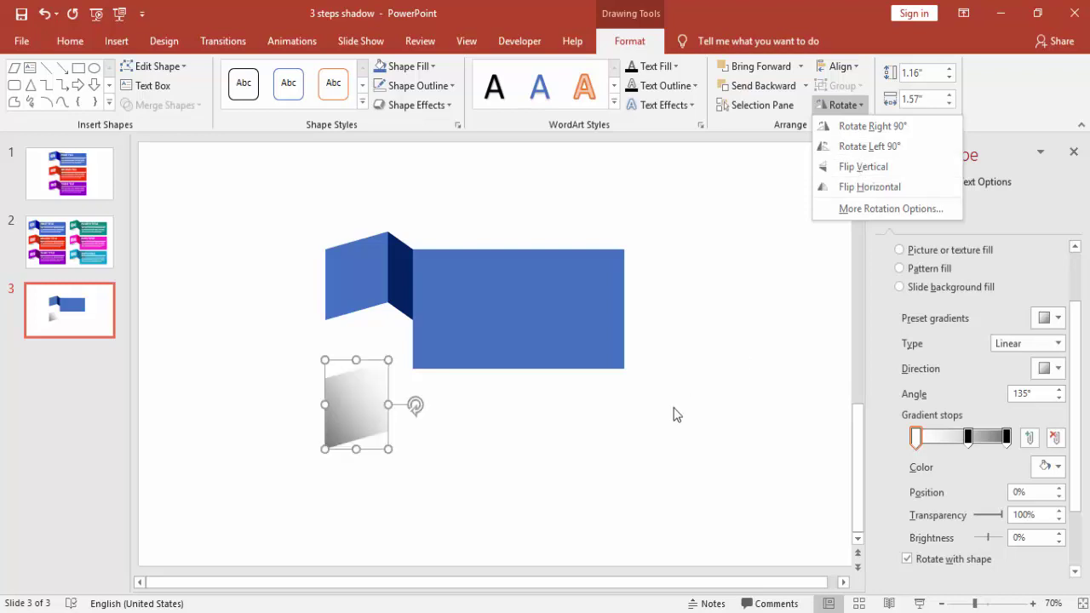
left_click(355, 437)
left_click_drag(355, 438, 352, 354)
left_click_drag(324, 287, 341, 323)
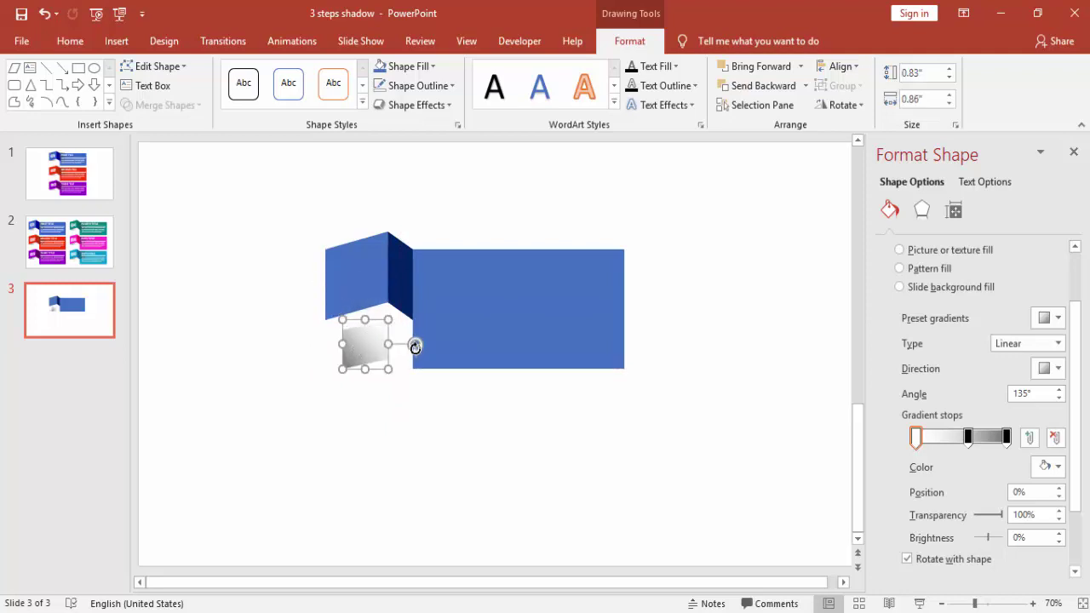
left_click_drag(416, 344, 361, 314)
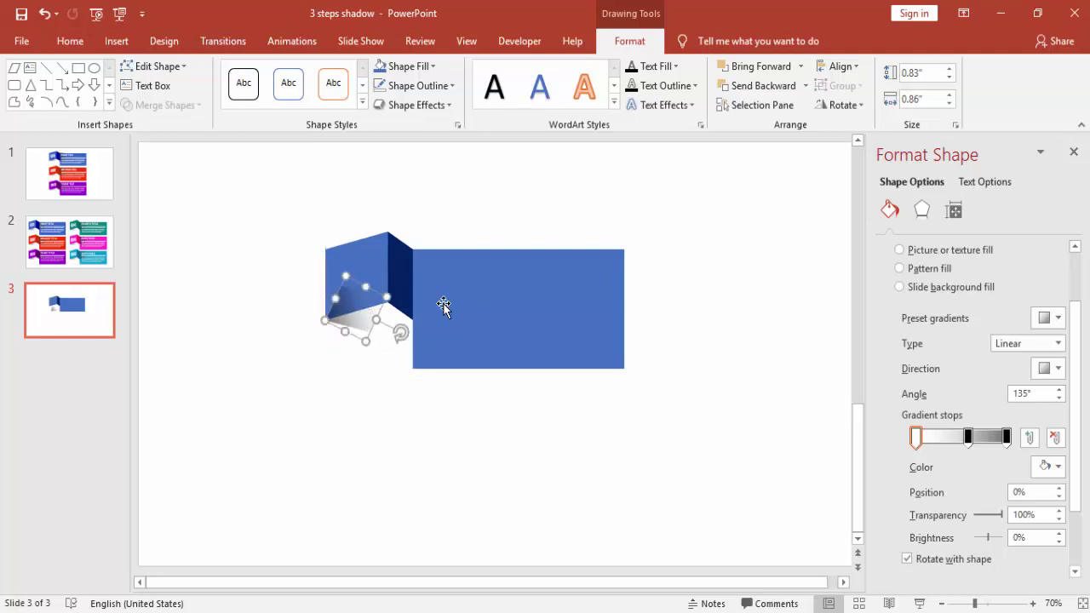
Send the tilted gradient shape to the back so it forms a shadow beneath the light blue panel.
left_click(805, 87)
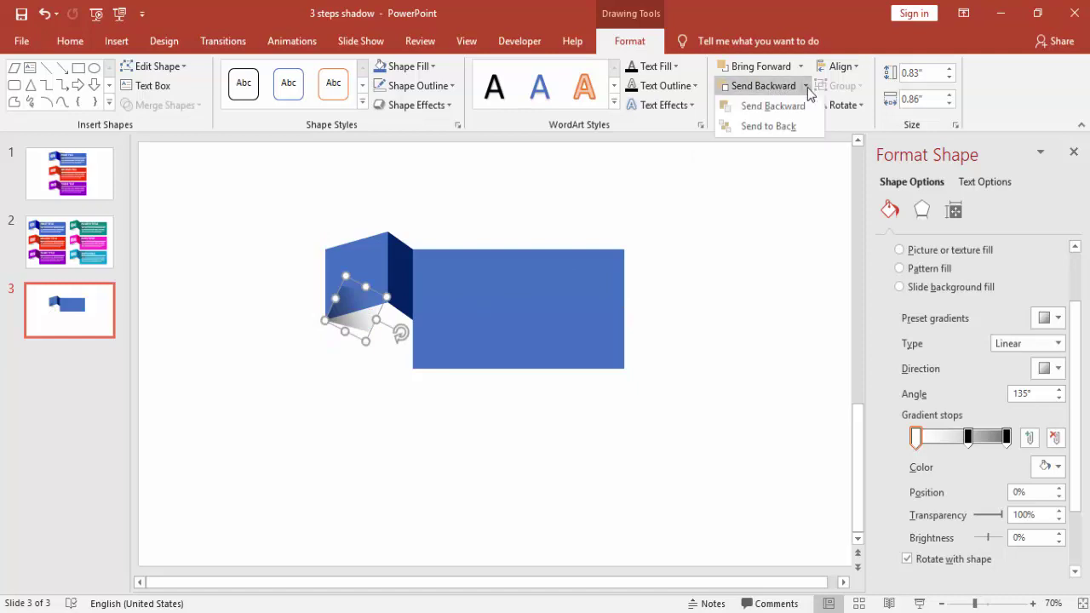
left_click(777, 126)
left_click(746, 216)
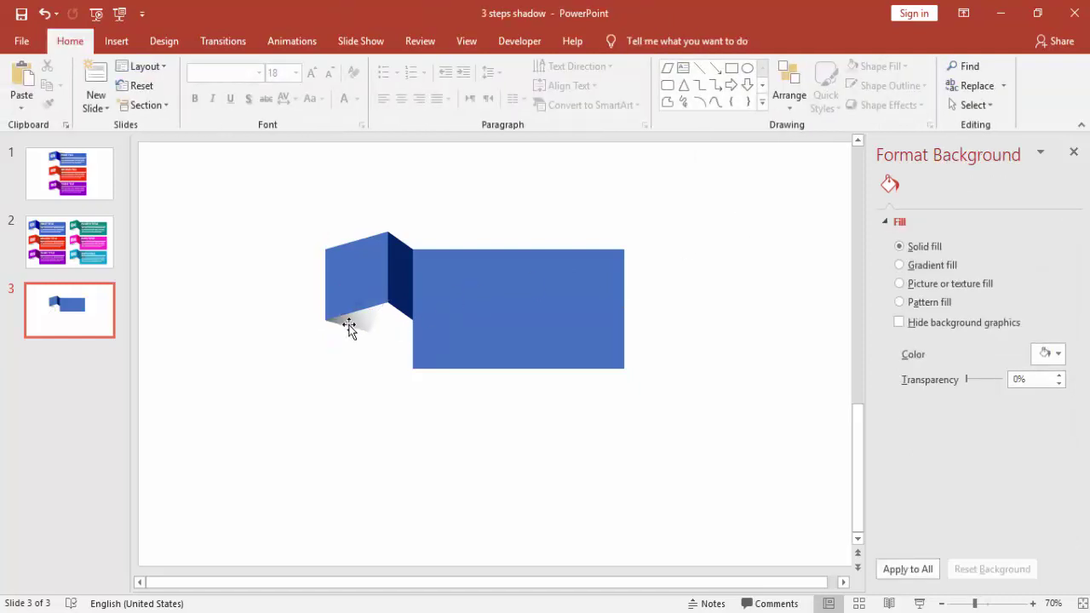
Duplicate the shadow shape, turn the copy nearly upright and place it over the large rectangle's upper-left corner beside the dark fold.
double_click(349, 328)
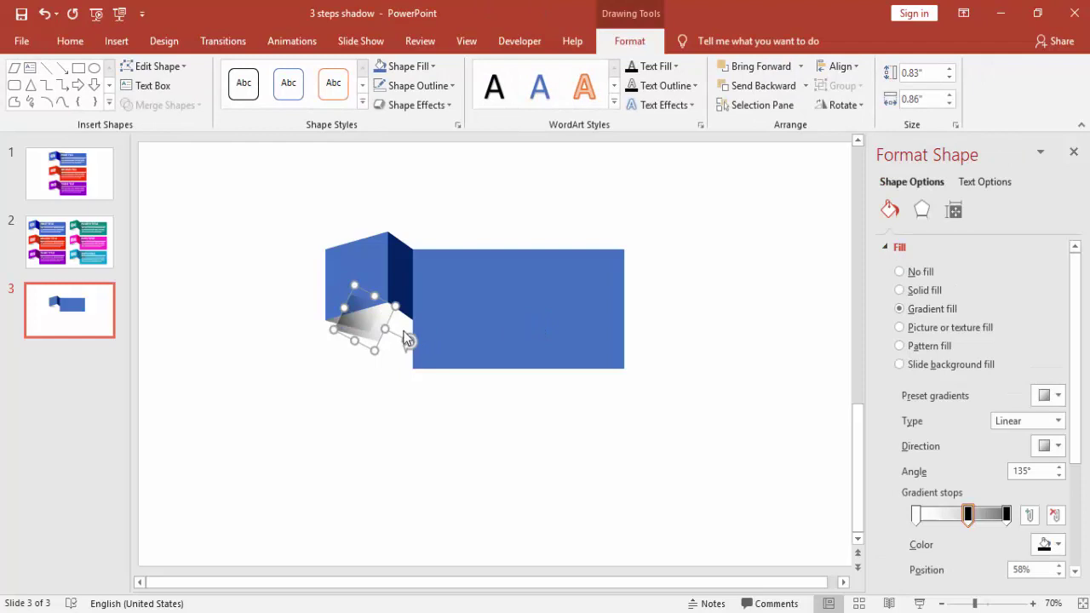
left_click_drag(361, 317, 433, 268)
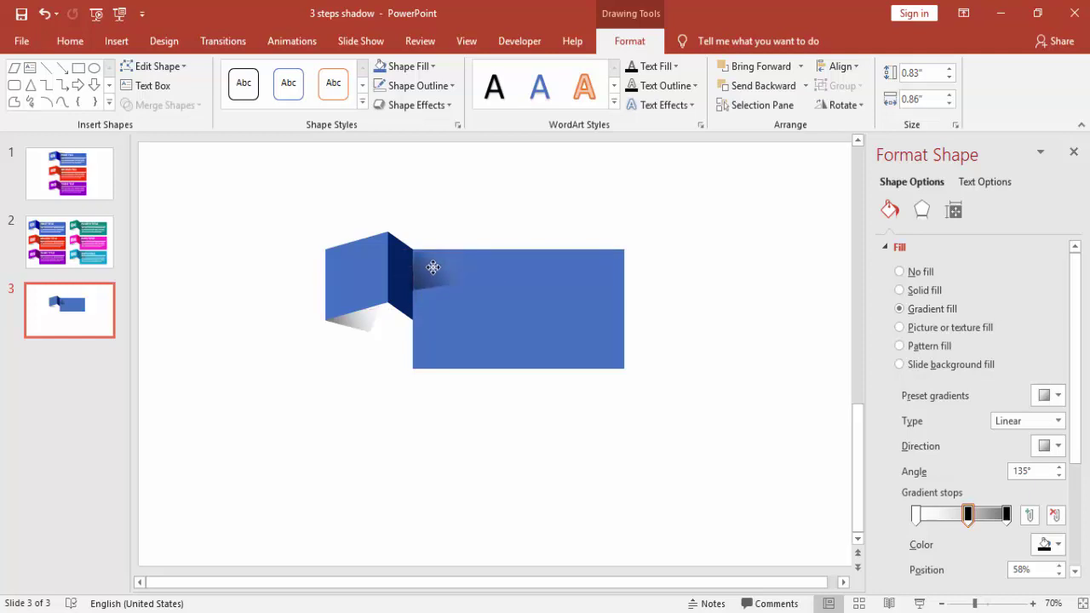
left_click(432, 266)
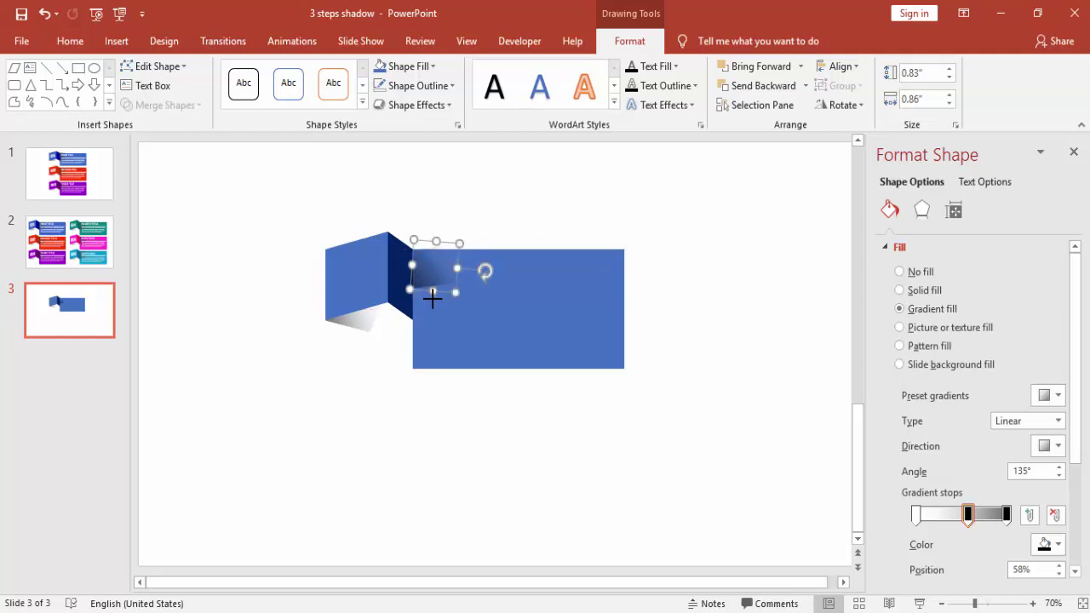
Stretch the shadow copy on the rectangle to about 1.41" along the fold and 1.08" across.
left_click_drag(433, 297, 430, 320)
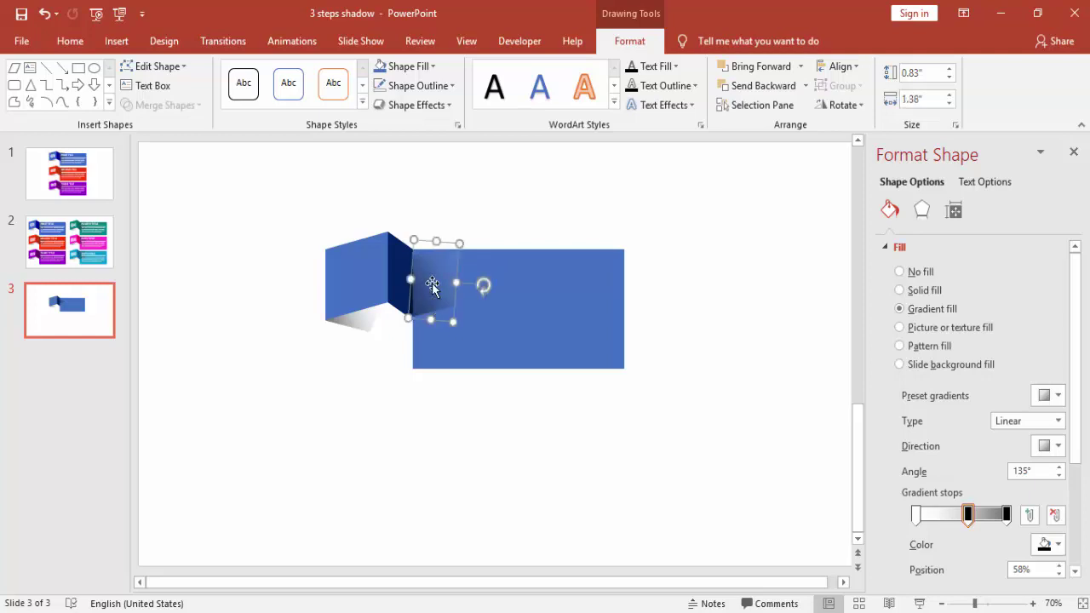
left_click_drag(435, 239, 435, 239)
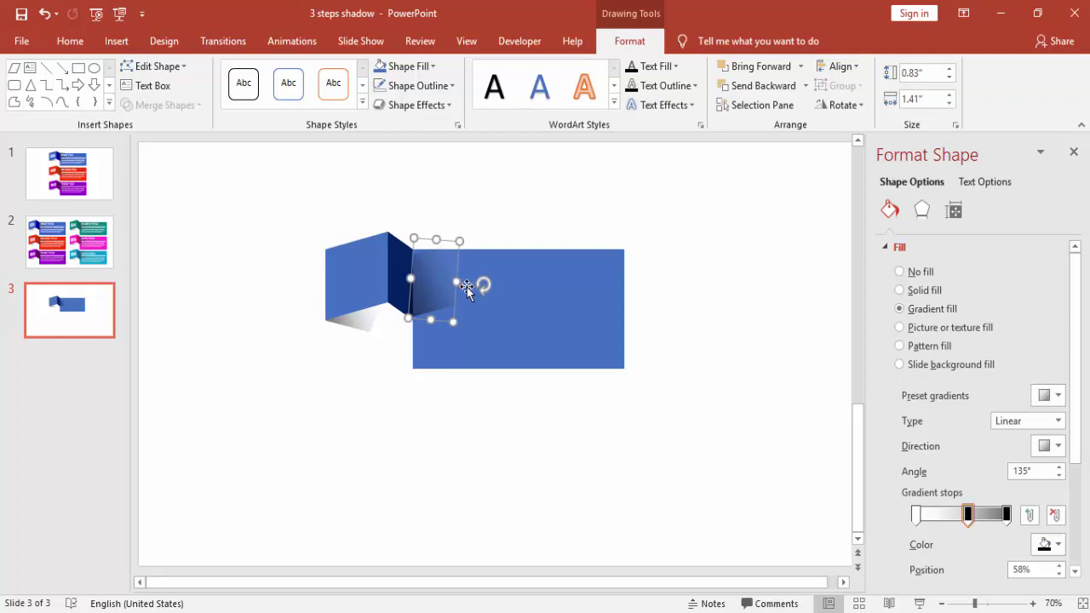
mouse_move(454, 282)
left_mouse_down()
mouse_move(467, 287)
mouse_move(439, 293)
left_mouse_up()
Flip the shadow copy vertically and resize it to about 1.39" by 1.51" against the dark fold's edge.
left_click(839, 104)
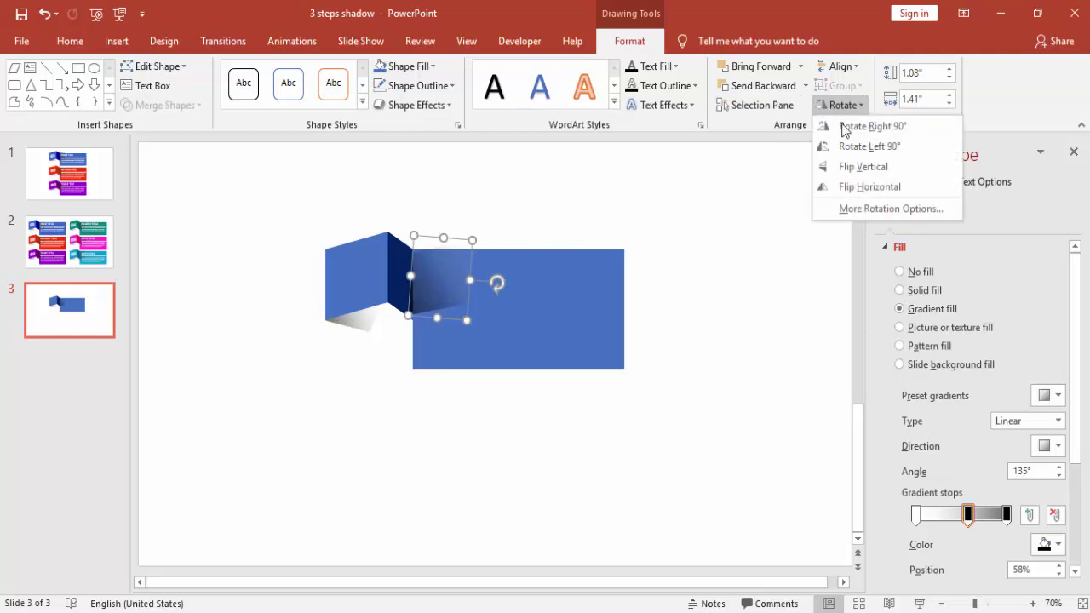
left_click(856, 174)
left_click_drag(443, 281, 448, 333)
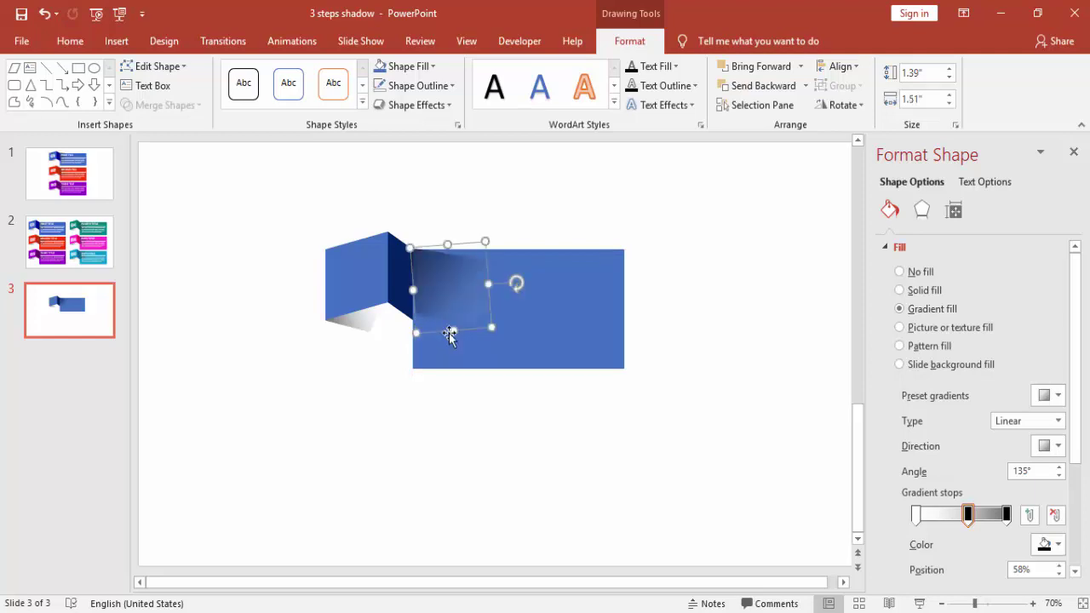
Straighten the shadow copy, narrow it to about 0.73" and align it with the rectangle's upper-left corner.
left_click_drag(514, 283, 516, 287)
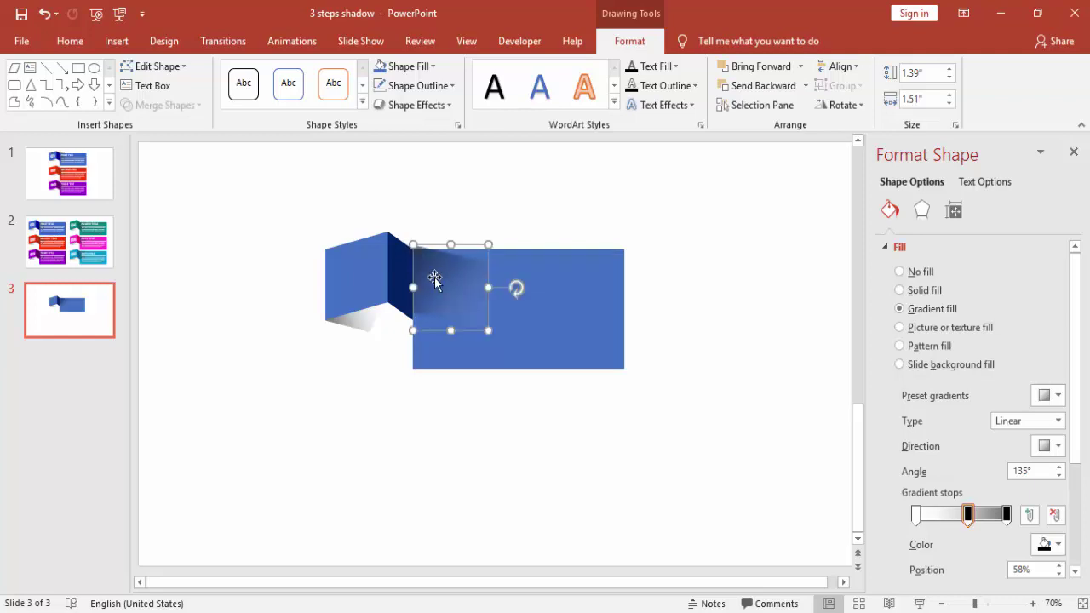
mouse_move(434, 280)
left_mouse_down()
mouse_move(464, 293)
mouse_move(452, 291)
left_mouse_up()
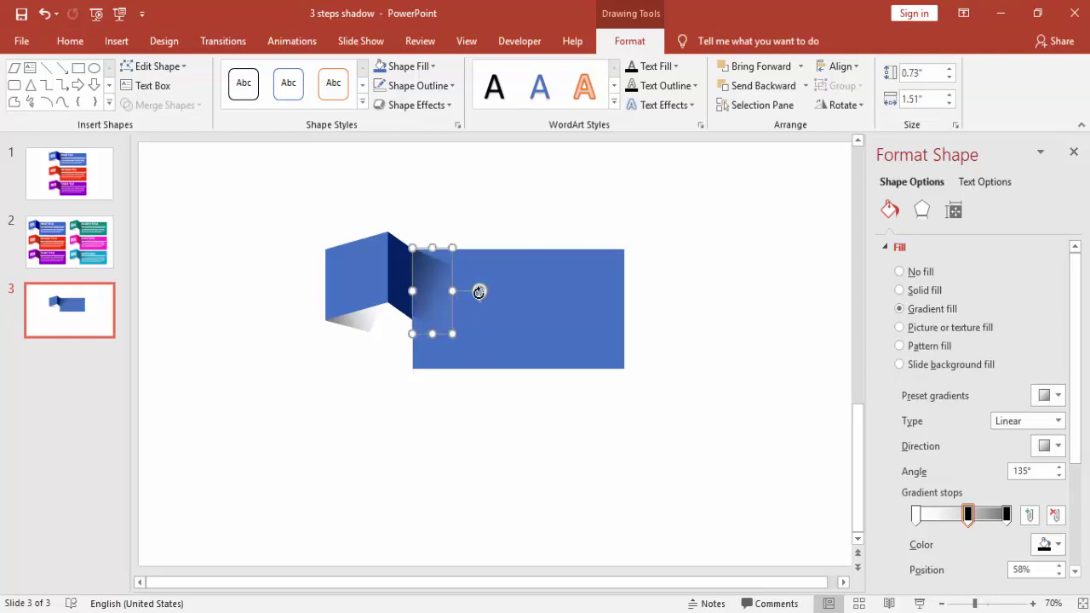
left_click(666, 322)
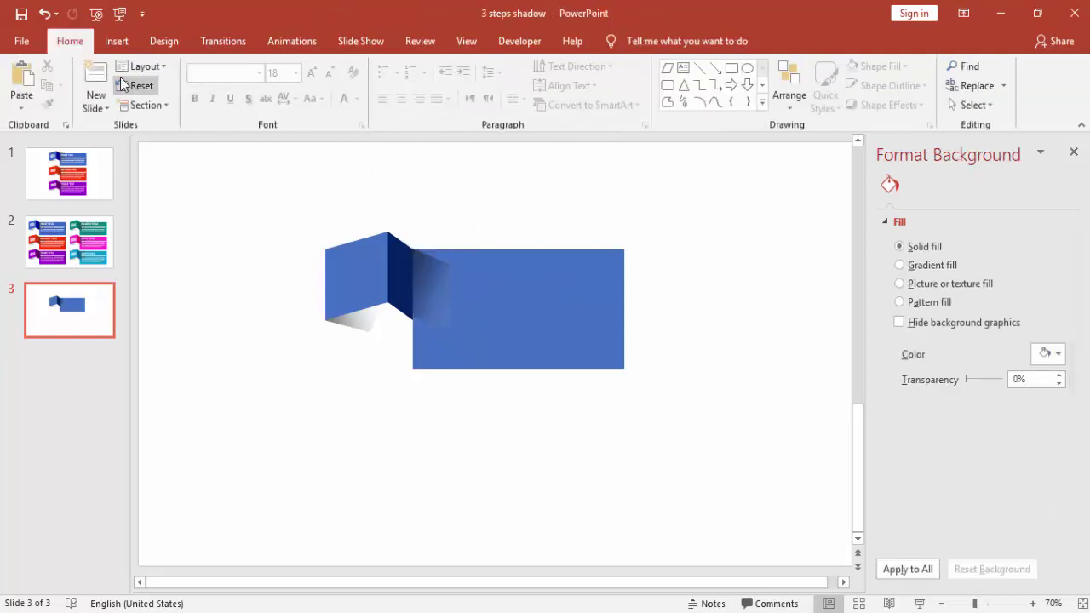
Add a text box reading "01" in the empty area beside the large rectangle.
left_click(111, 41)
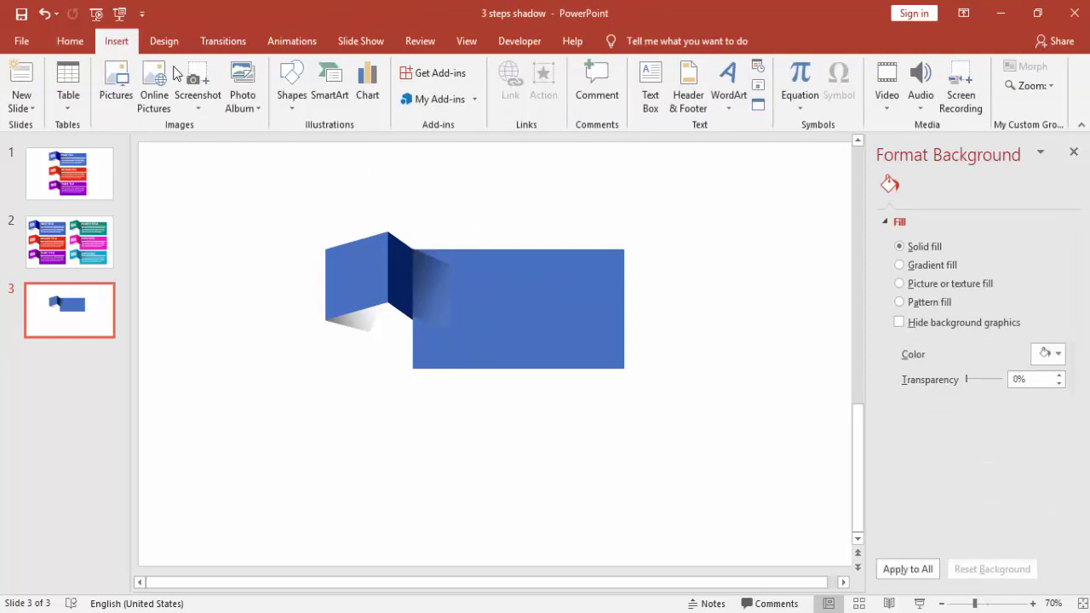
left_click(640, 72)
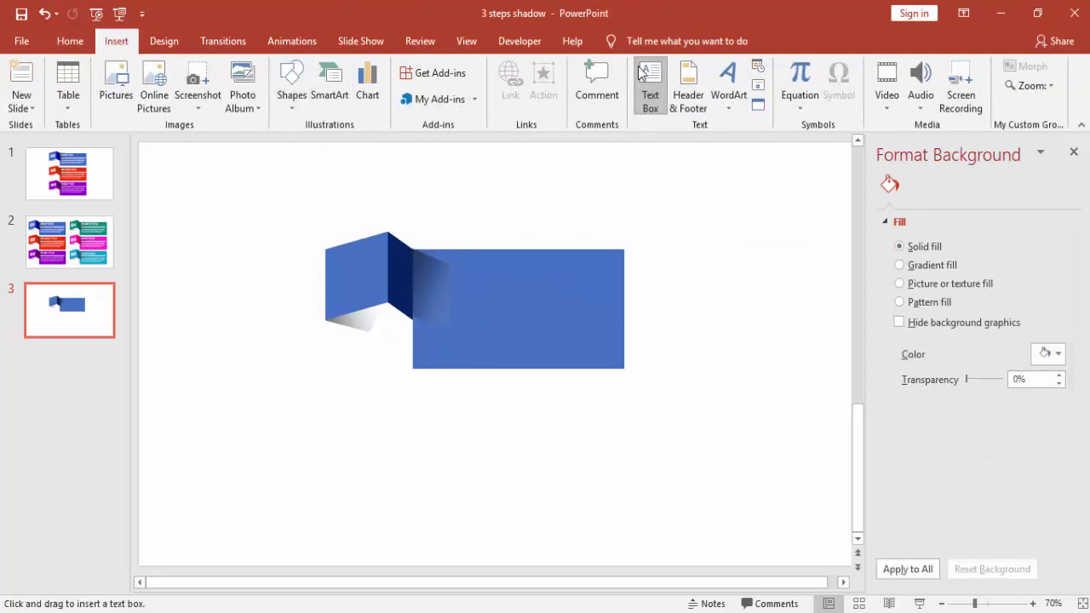
left_click(679, 317)
type("01")
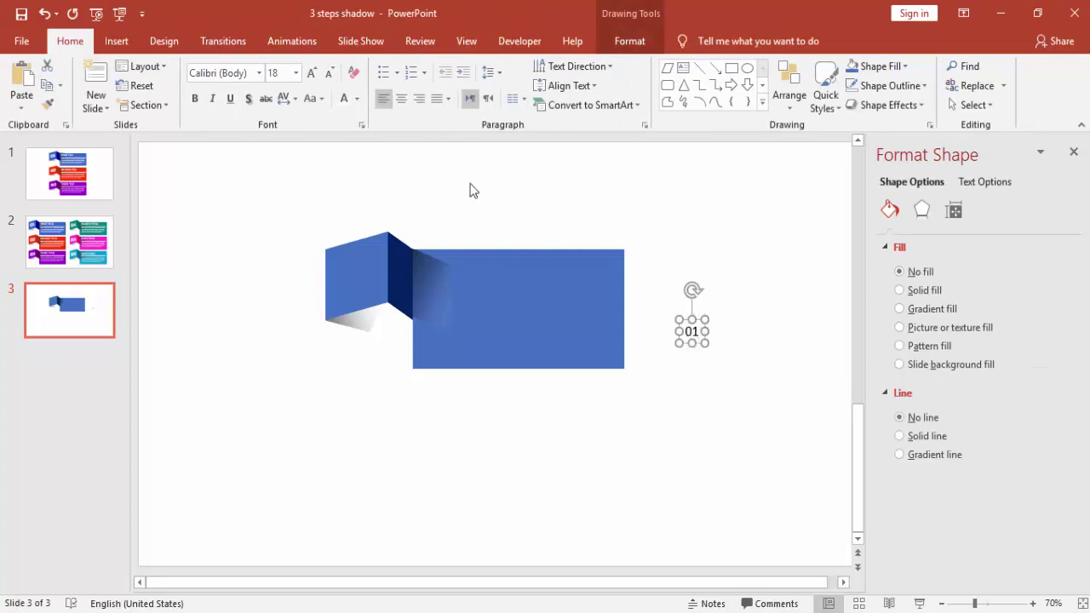
Enlarge the "01" text to 60 pt.
left_click(312, 73)
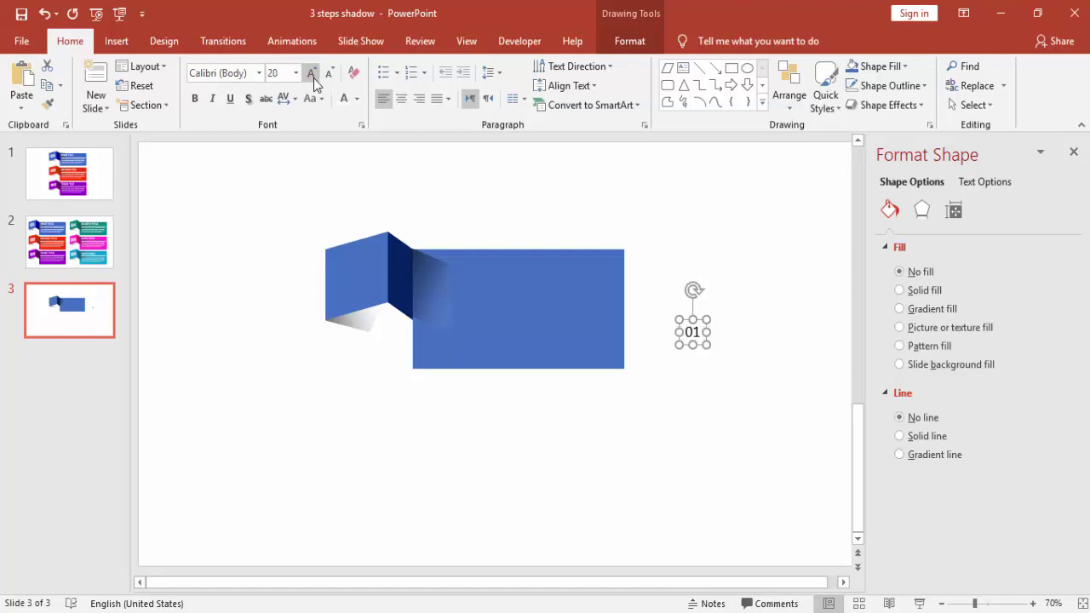
left_click(312, 73)
left_click(313, 73)
left_click(312, 73)
left_click(312, 73)
left_click(312, 73)
left_click(313, 73)
left_click(312, 74)
left_click(313, 74)
left_click(312, 73)
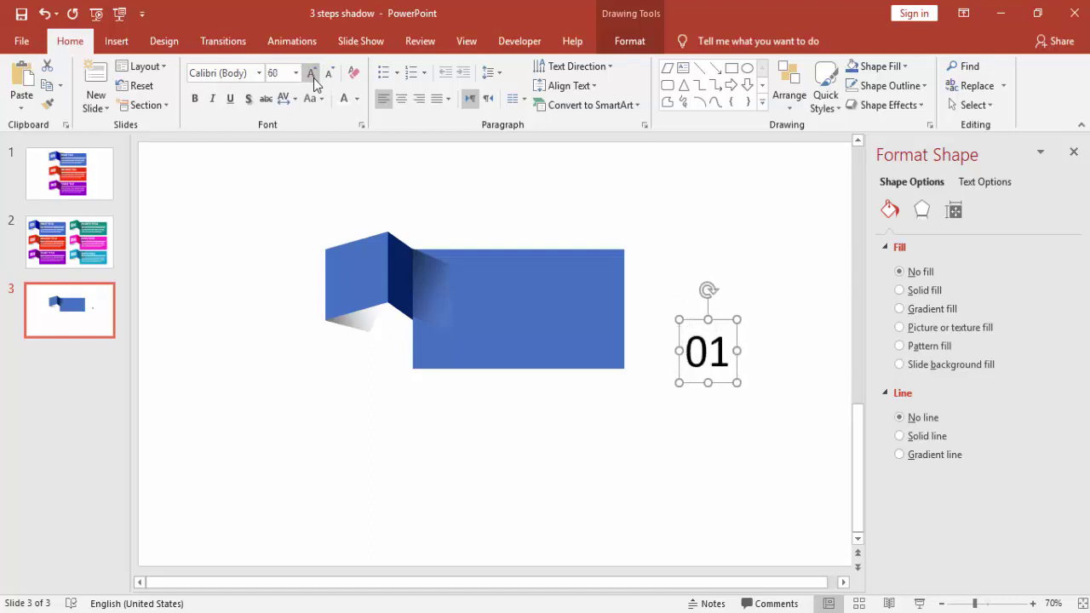
Make the "01" bold and white and place it centred on the small slanted blue panel.
left_click(198, 101)
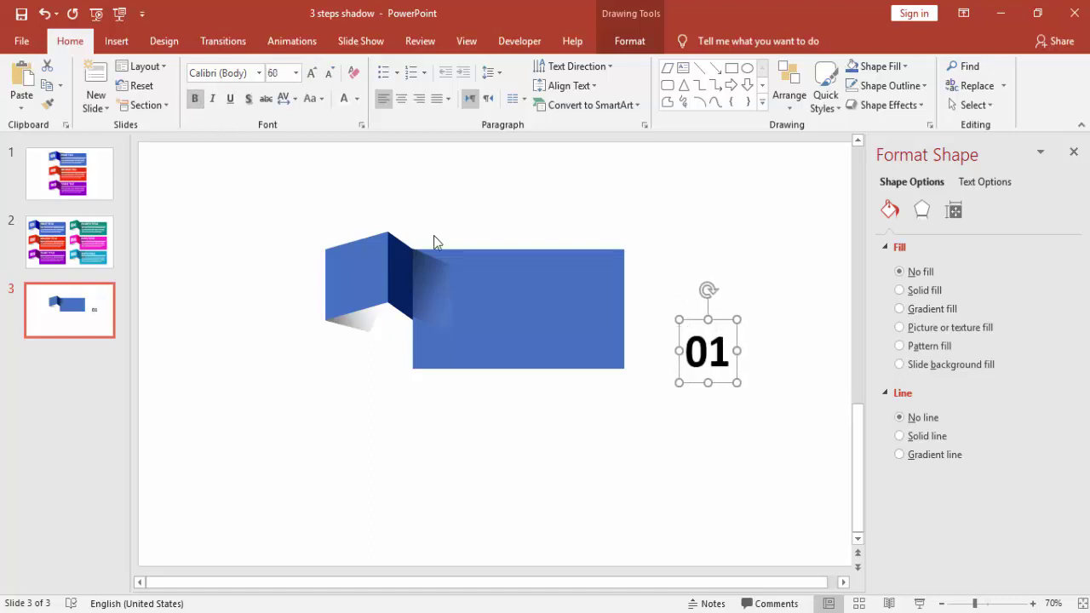
left_click_drag(725, 318, 374, 242)
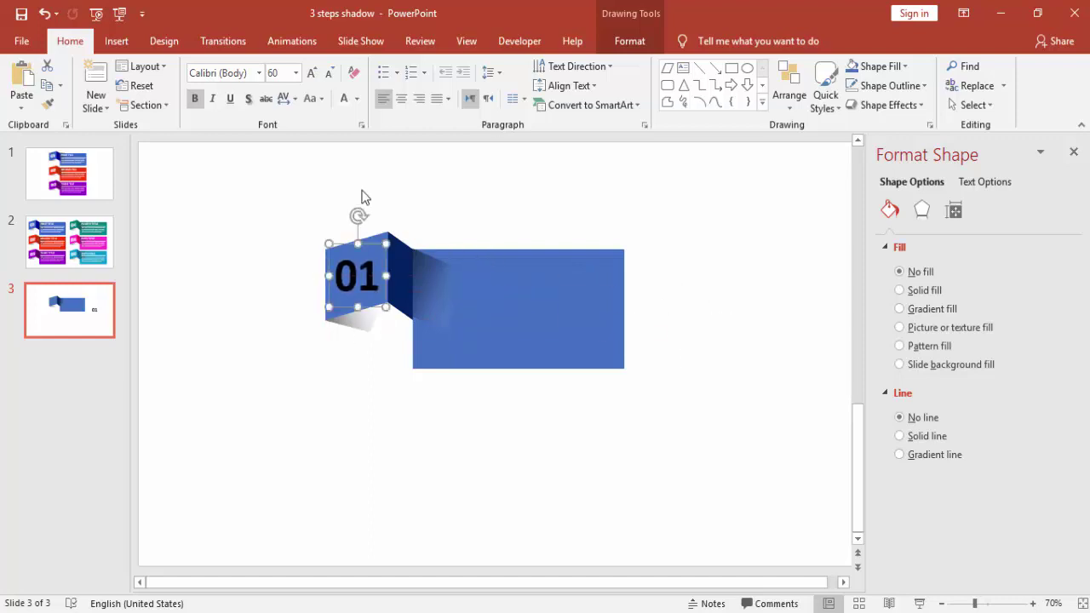
left_click(345, 99)
Apply the parallel 3-D rotation preset that slants the "01" upward to the right, in line with the blue panel's edges.
left_click(921, 211)
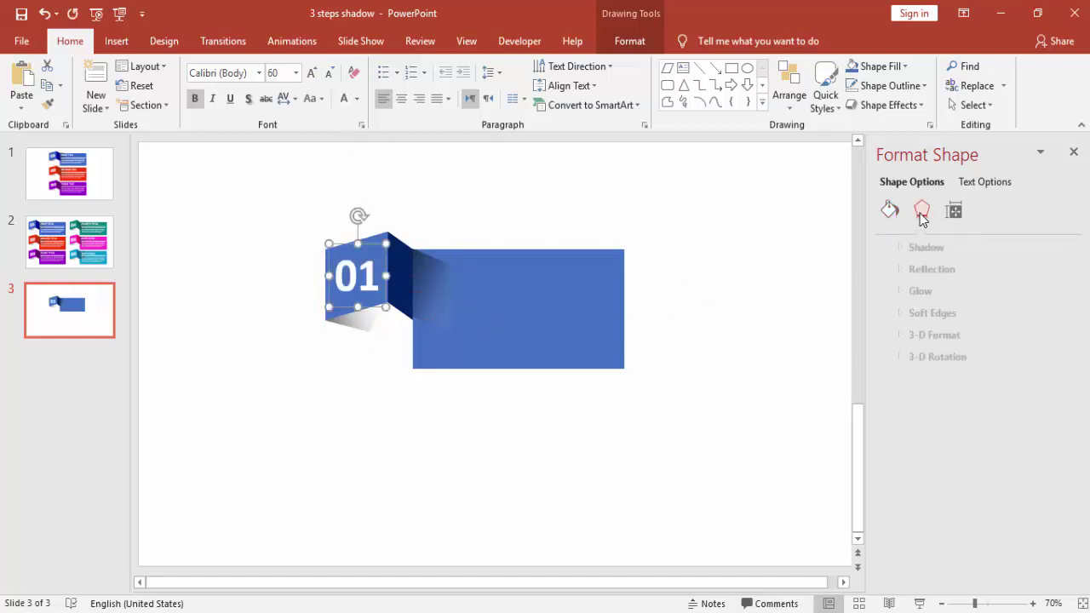
left_click(937, 357)
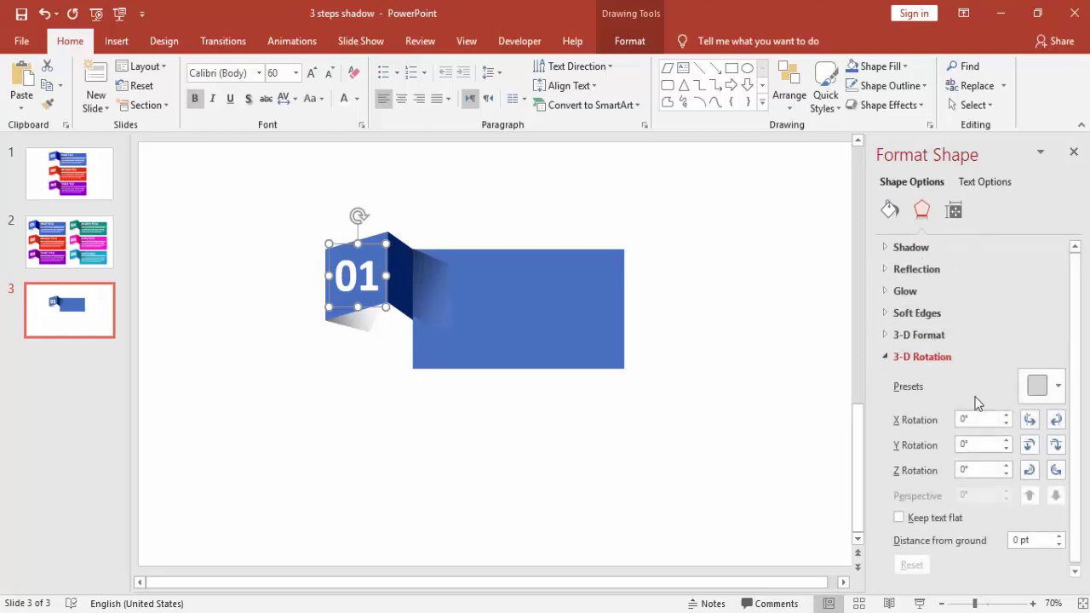
left_click(1057, 387)
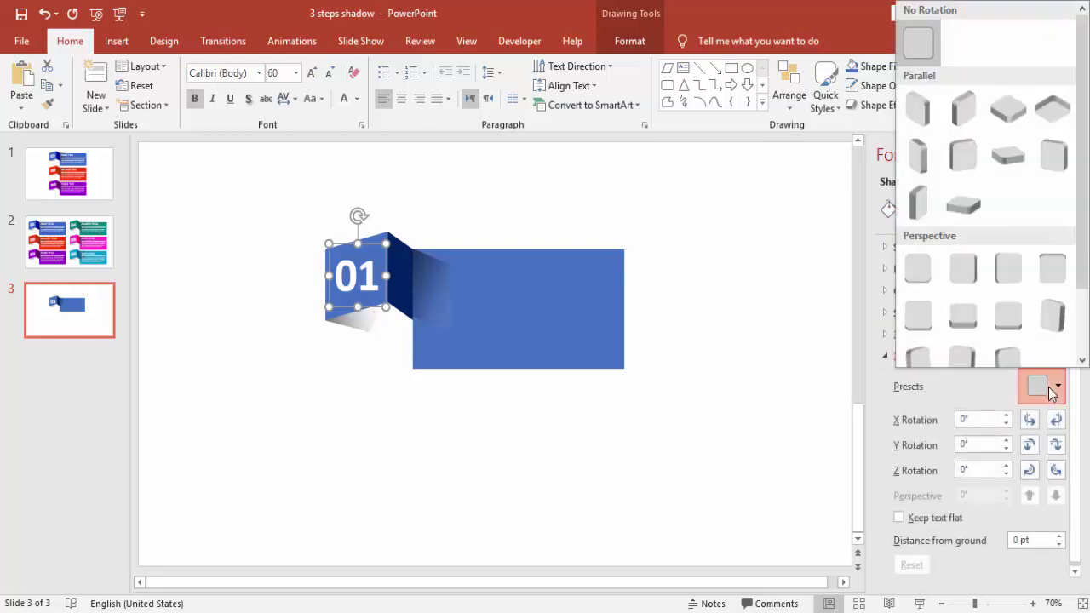
left_click(927, 158)
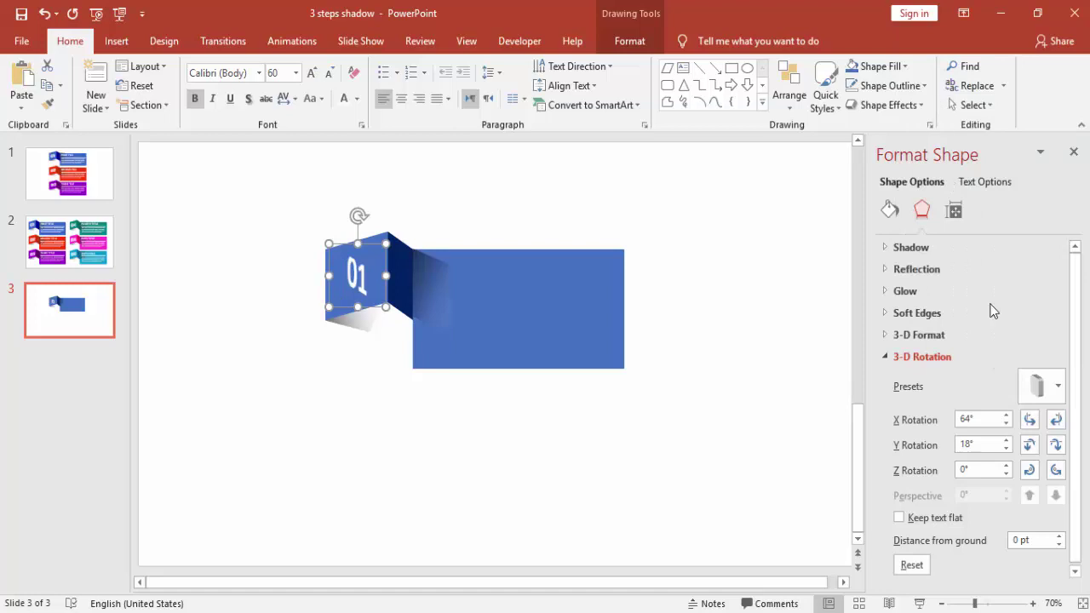
left_click(1039, 385)
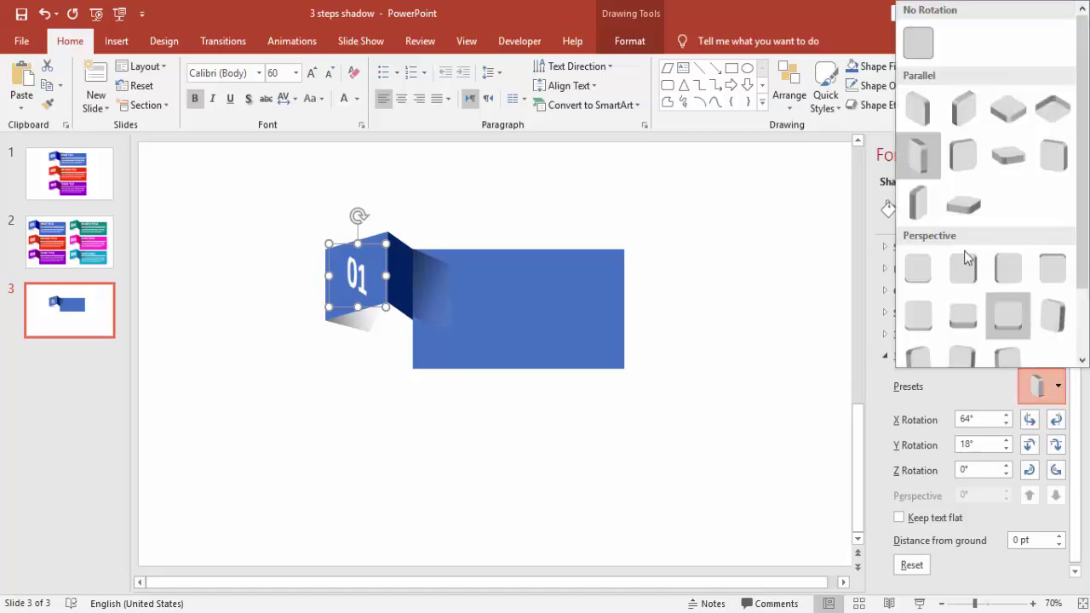
left_click(950, 157)
left_click(724, 228)
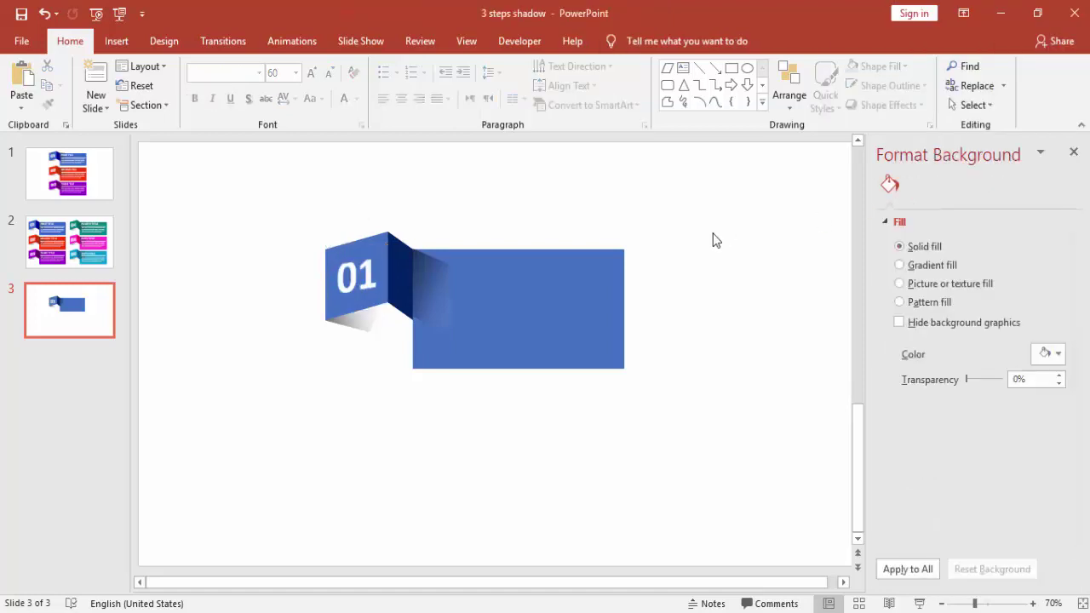
Draw a text box above the large rectangle and enter "TITLE HERE".
left_click(117, 42)
left_click(649, 85)
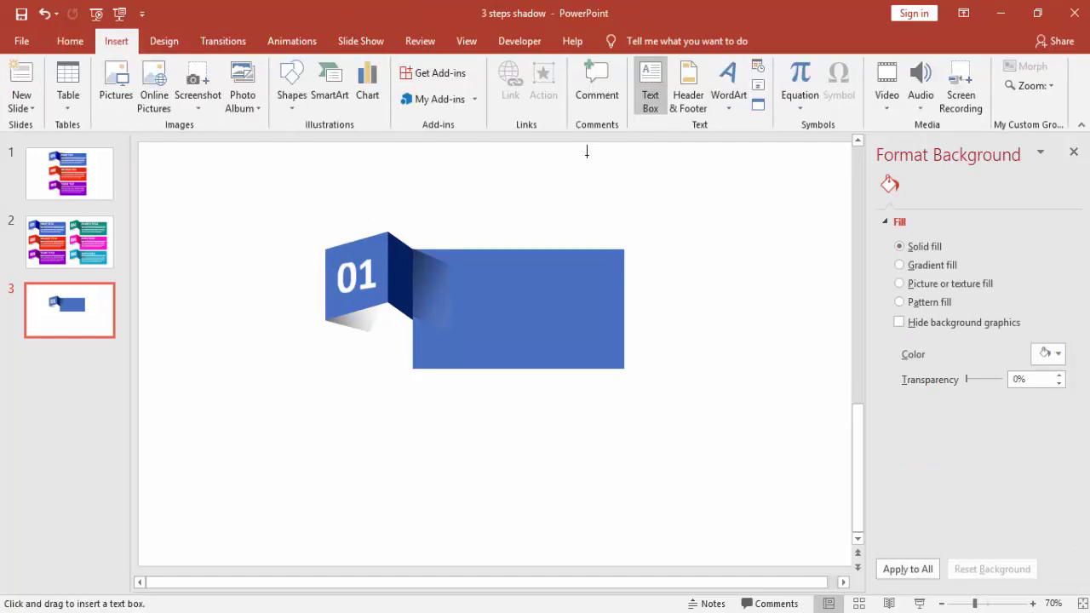
left_click_drag(520, 185, 649, 225)
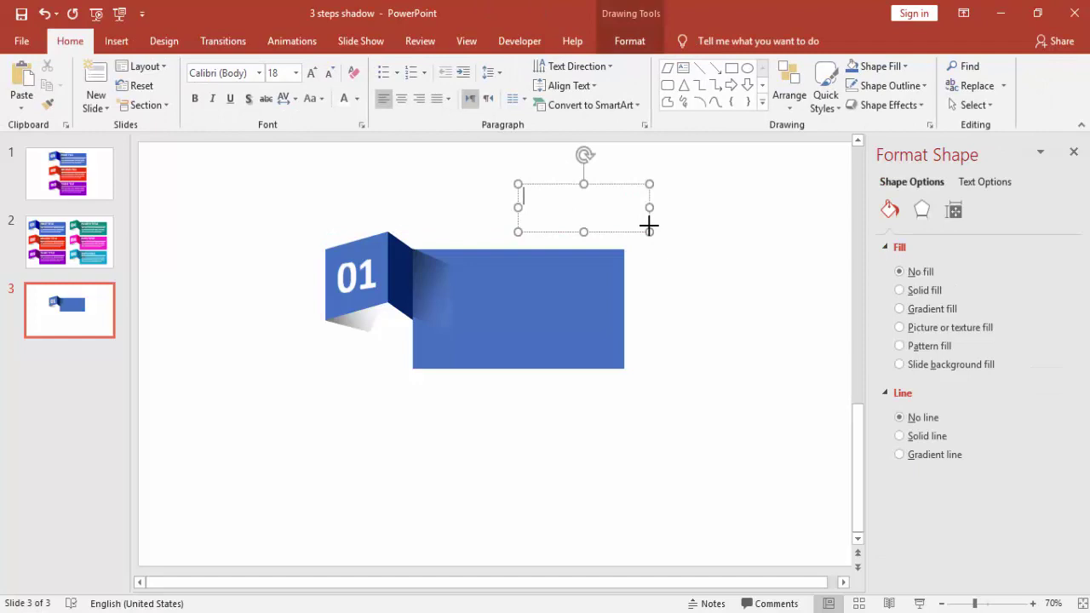
type("TIL")
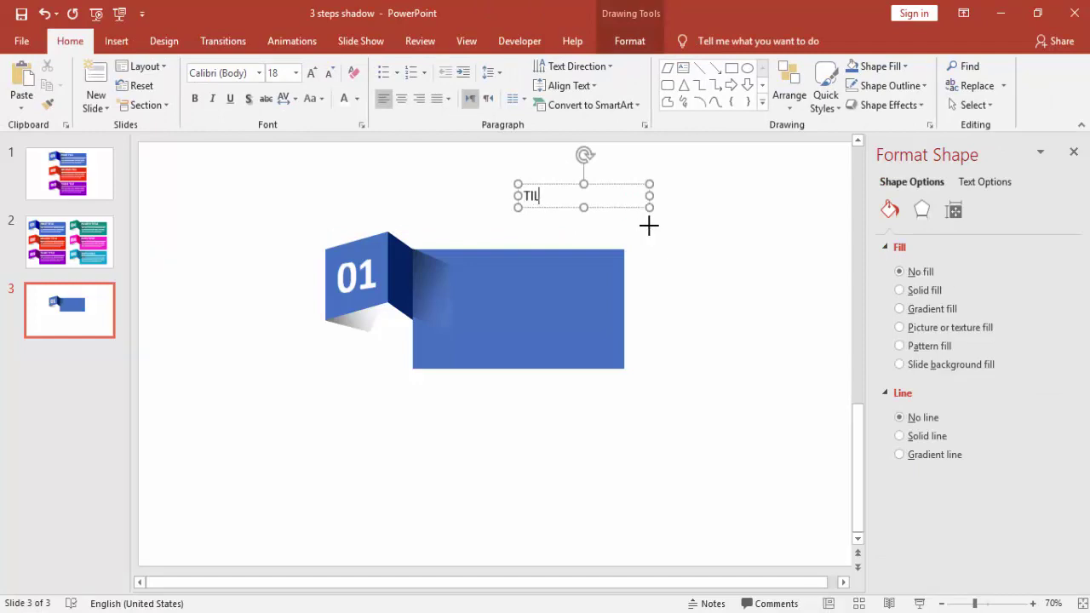
key("BackSpace")
type("ITLE HERE")
Format the title as white, bold 24 pt text and align its box with the large rectangle's upper edge, beside the fold.
left_click(597, 194)
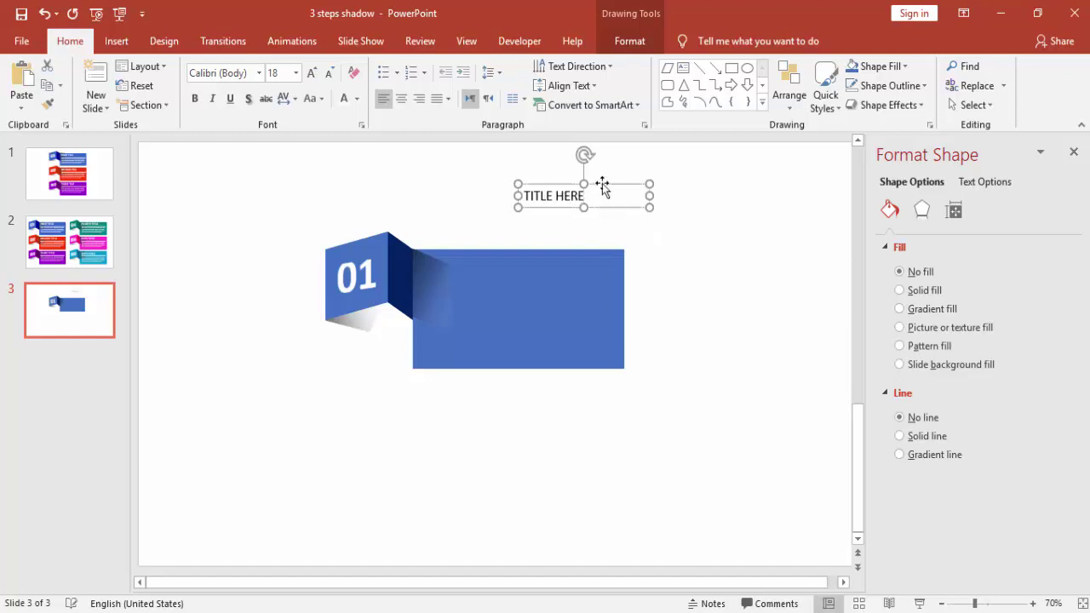
left_click(345, 98)
left_click(311, 73)
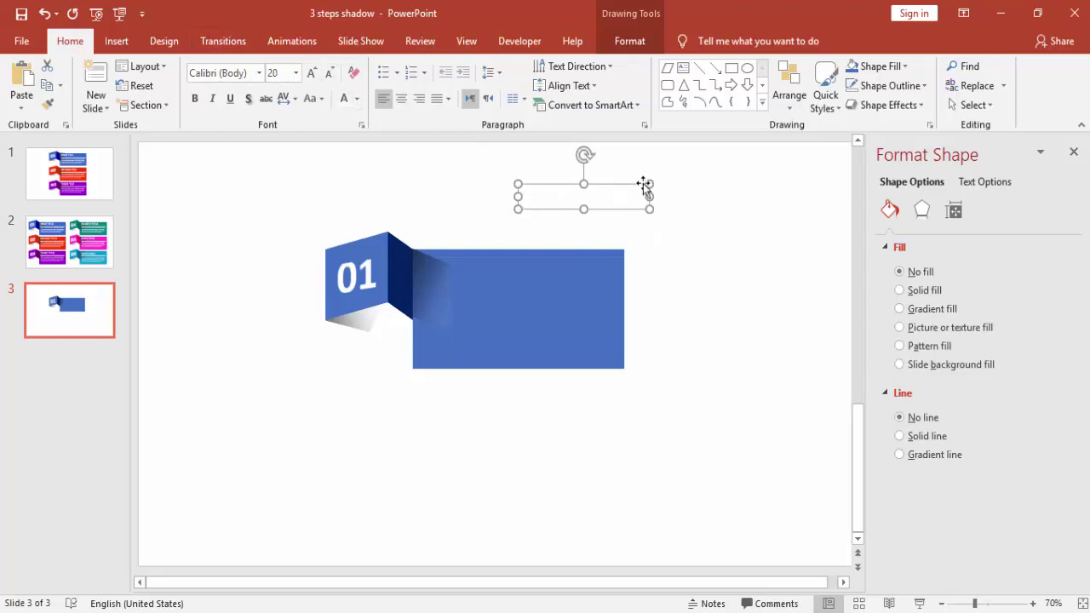
left_click_drag(627, 185, 536, 249)
left_click(311, 72)
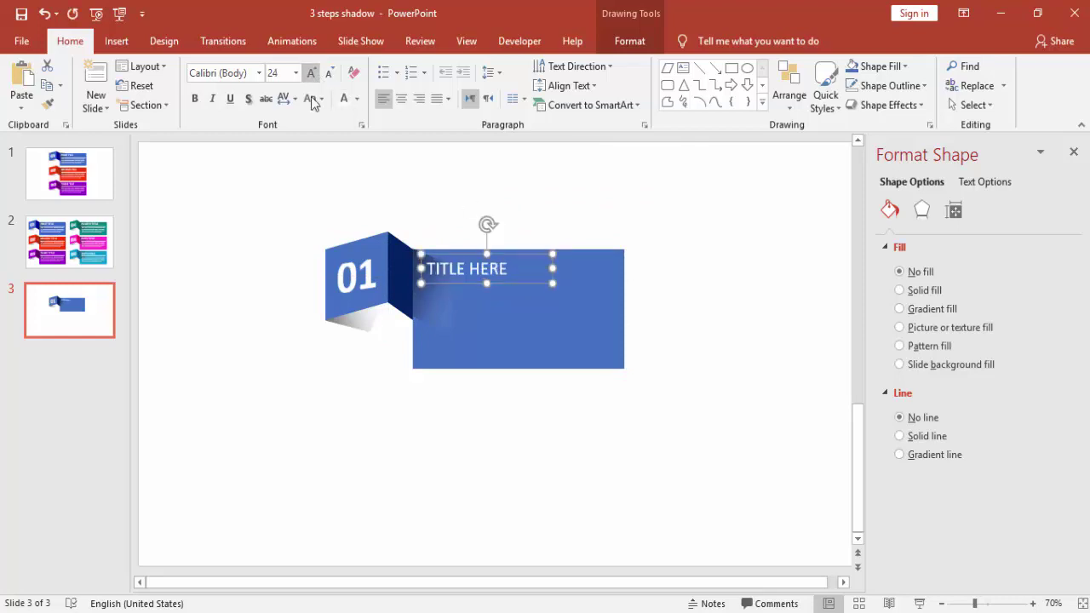
left_click(195, 99)
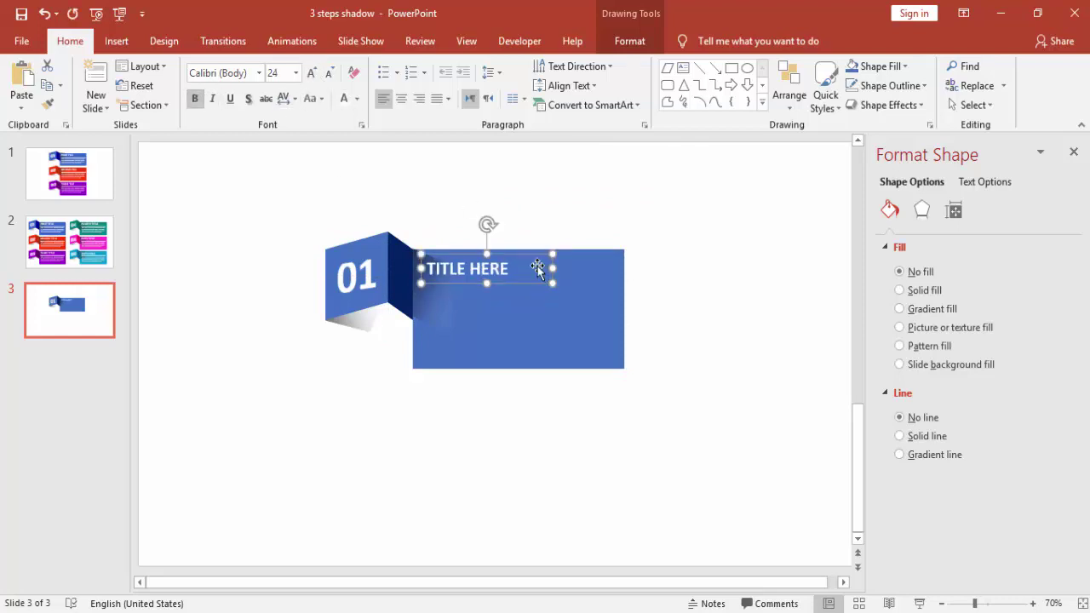
left_click_drag(525, 258, 525, 256)
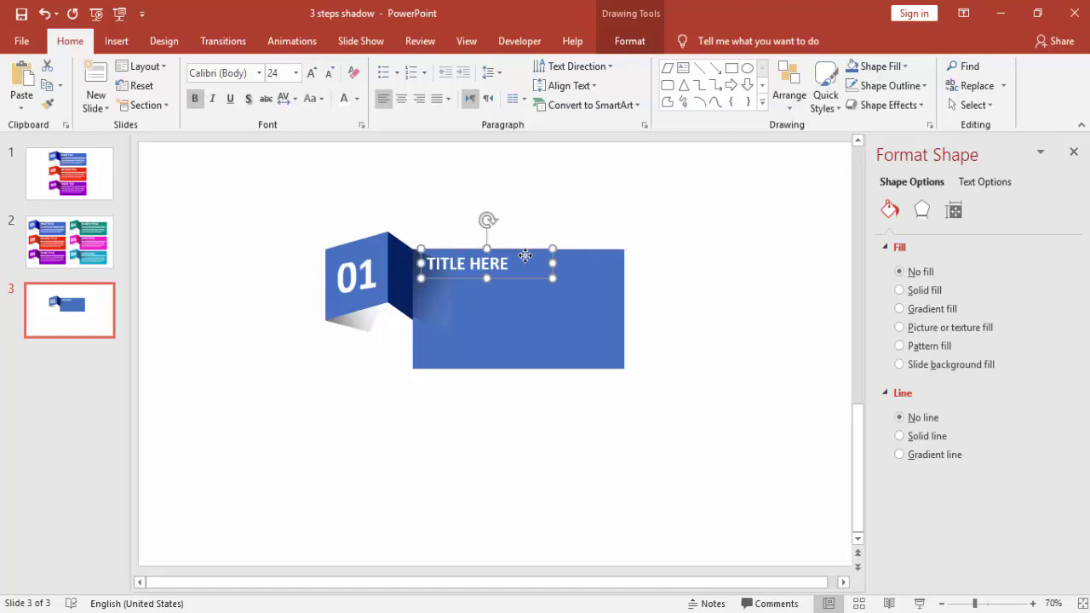
Draw a horizontal line about 3.6" long across the large rectangle beneath the title.
left_click(117, 40)
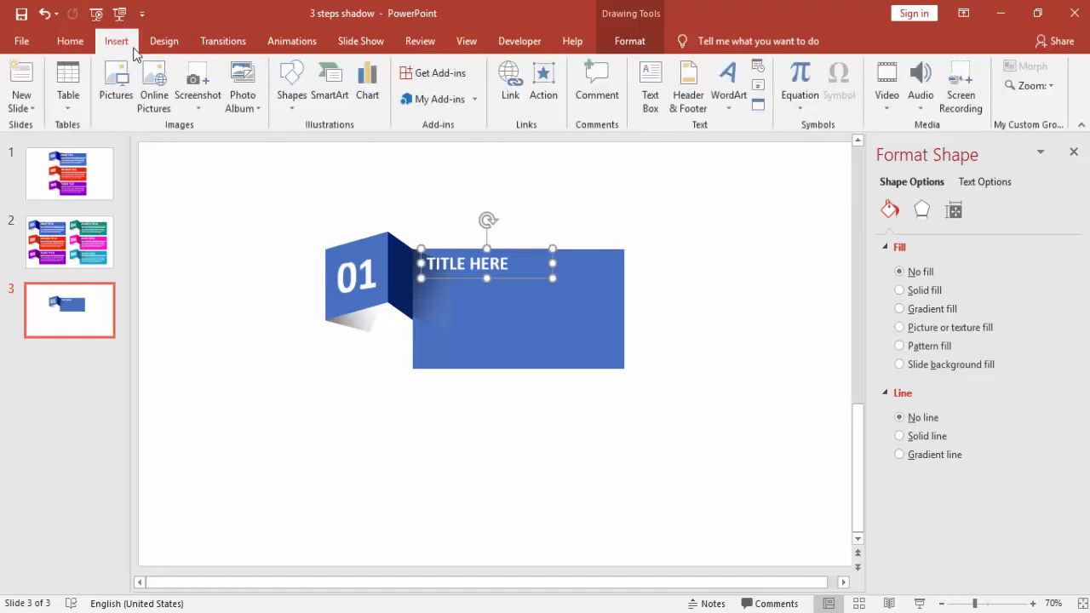
left_click(290, 85)
left_click(331, 144)
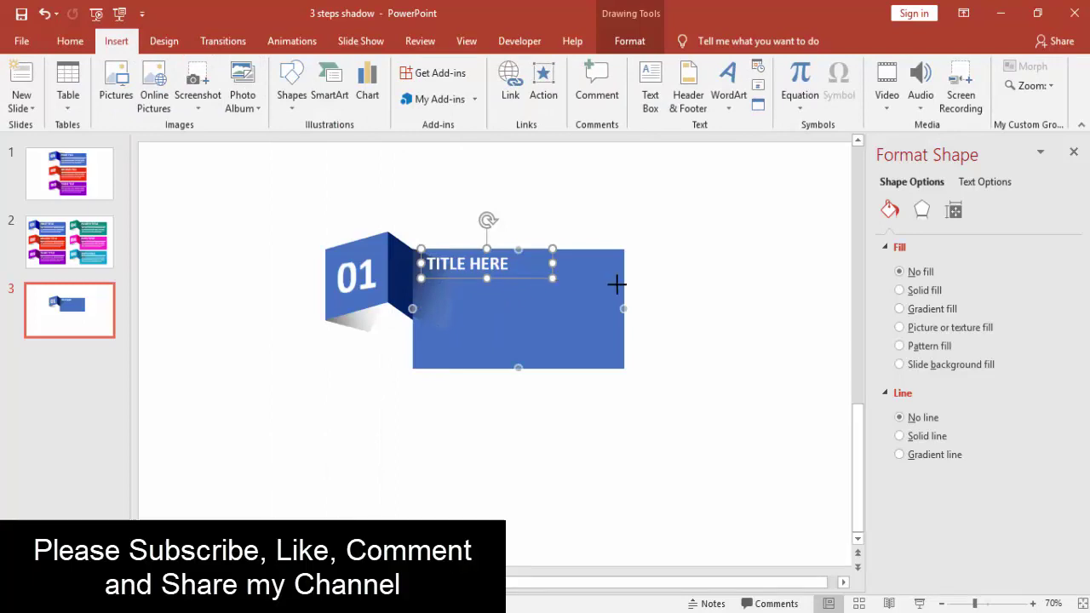
left_click_drag(616, 290, 424, 291)
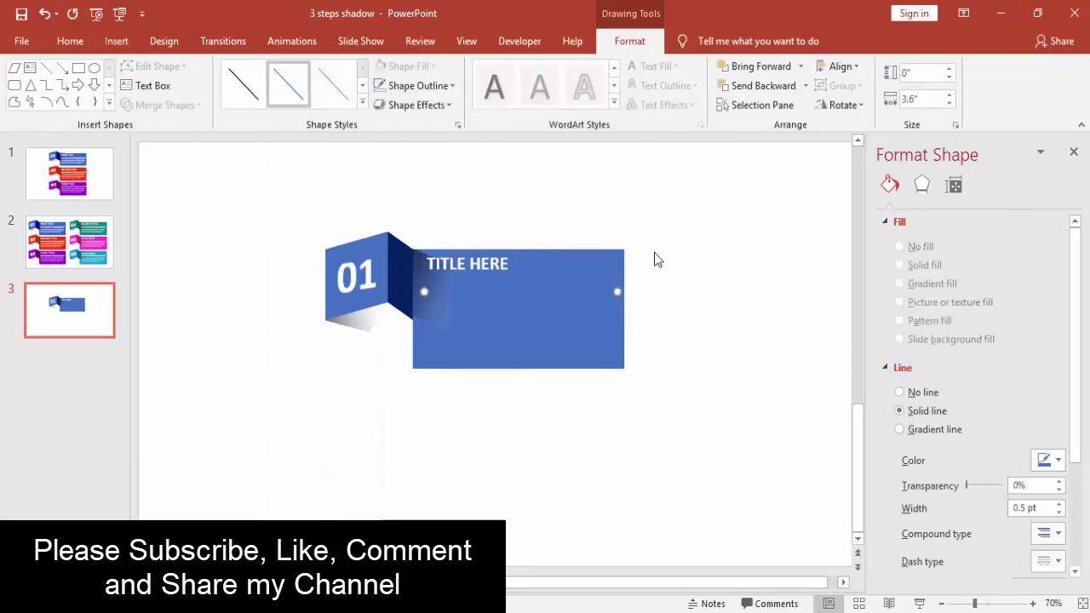
Colour the divider line white and move it up directly under the title text.
left_click(418, 85)
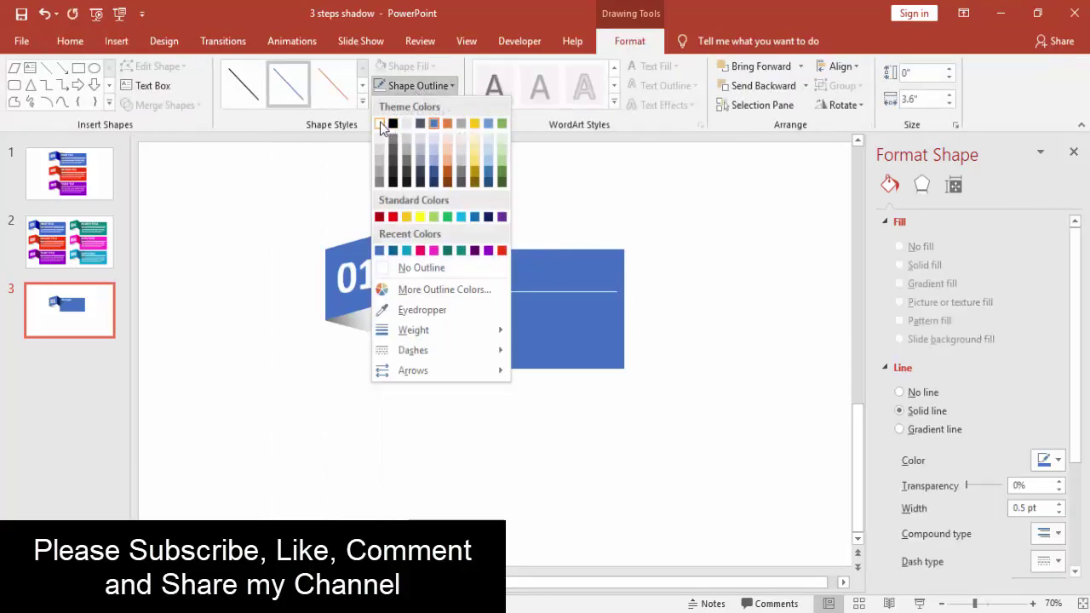
left_click(384, 120)
left_click_drag(515, 296, 511, 286)
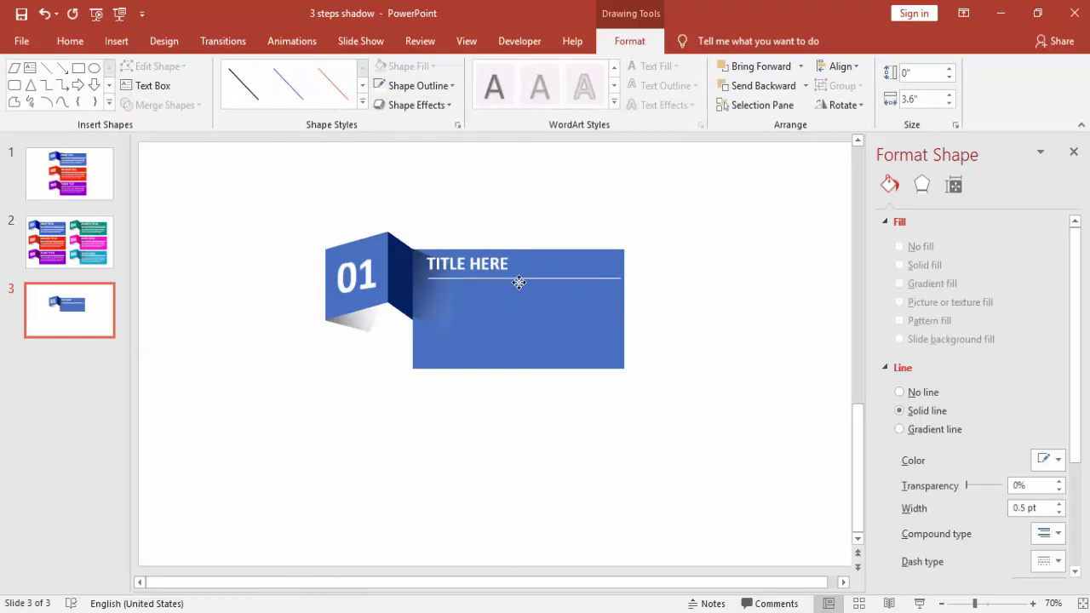
left_click(691, 299)
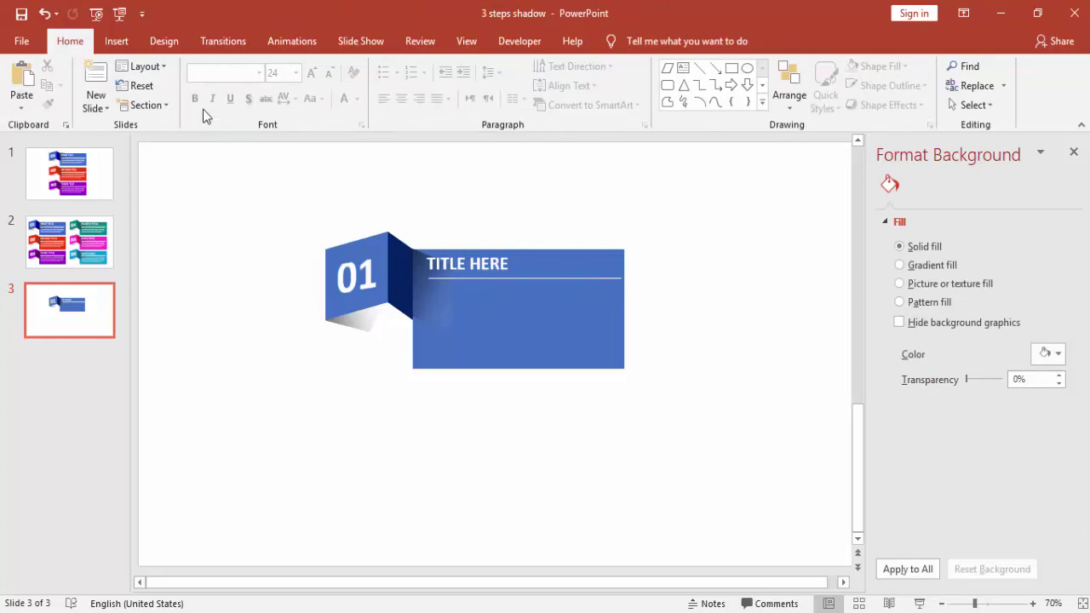
Add a text box near the slide's upper-left corner and fill it with placeholder text using =lorem().
left_click(116, 41)
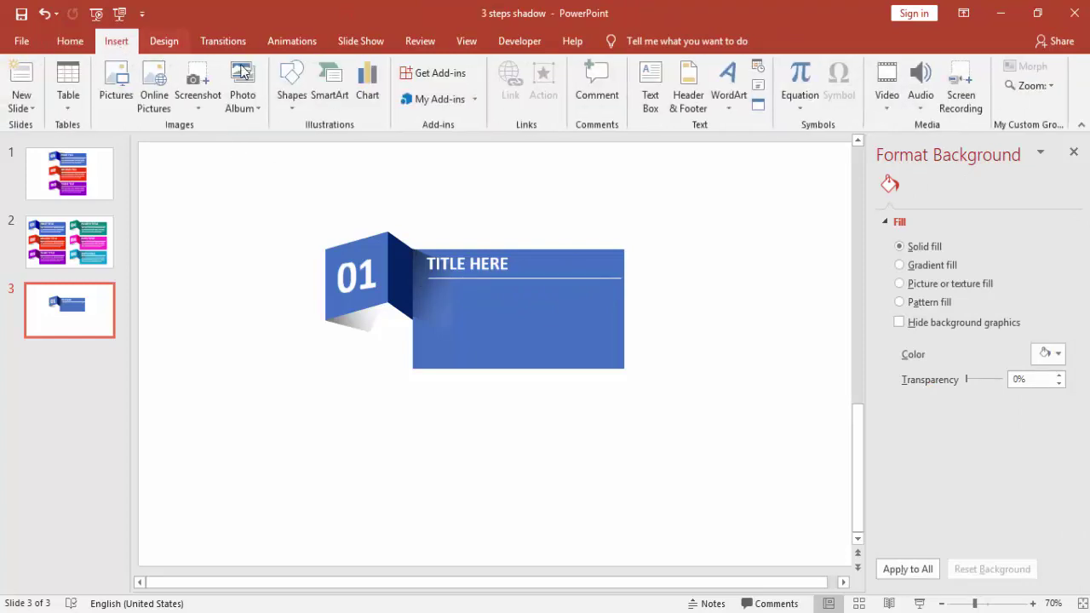
left_click(646, 78)
left_click_drag(189, 192, 244, 222)
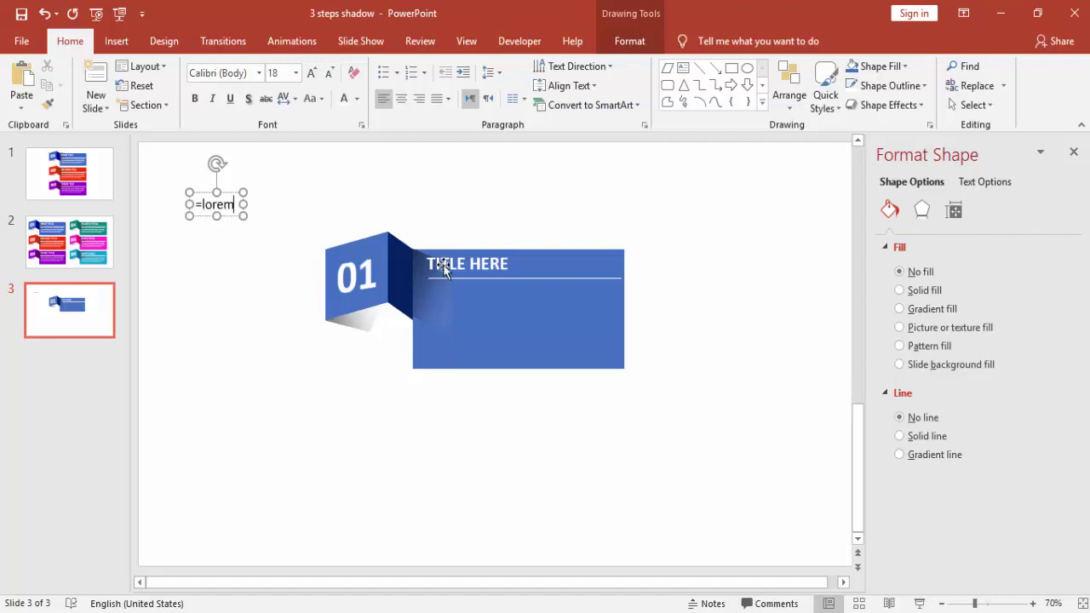
type("=lorem()")
key("Return")
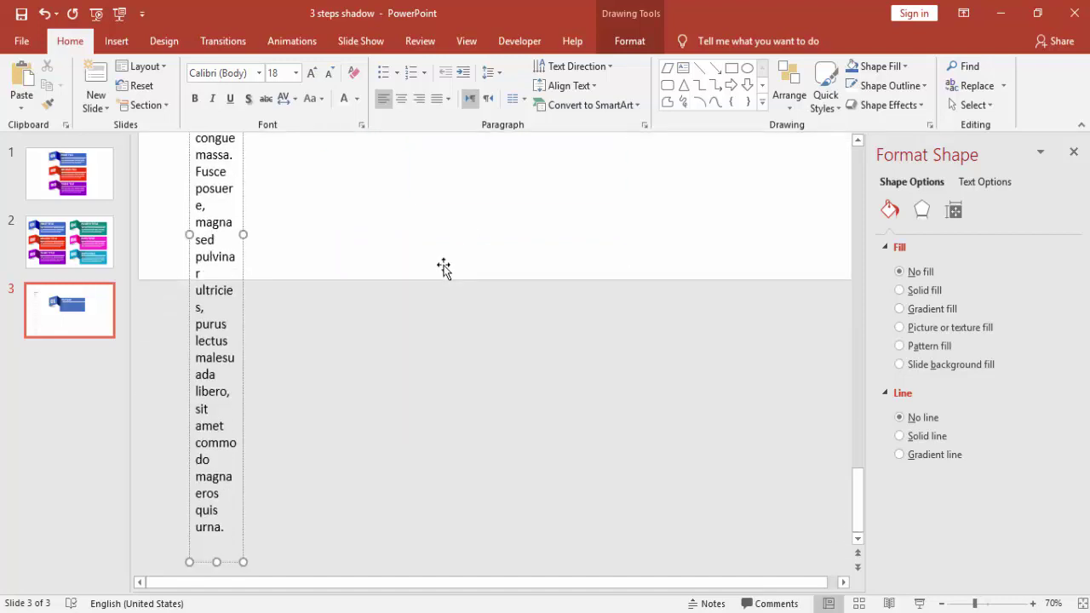
Widen the placeholder text box to the large rectangle's far edge and delete the text from "Fusce posuere" onward.
left_click_drag(243, 235, 621, 245)
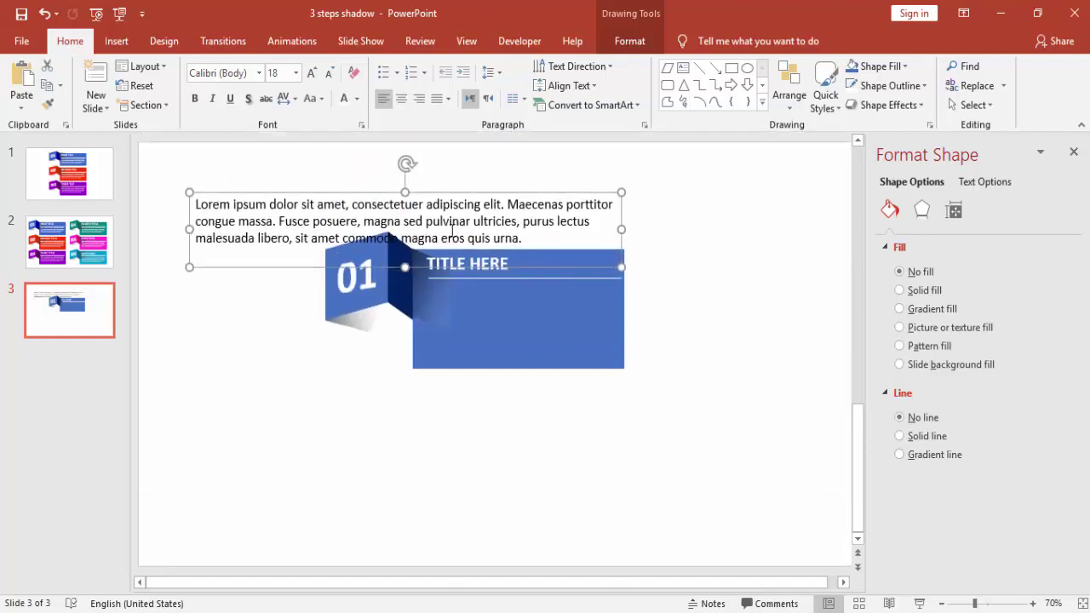
left_click_drag(278, 224, 584, 255)
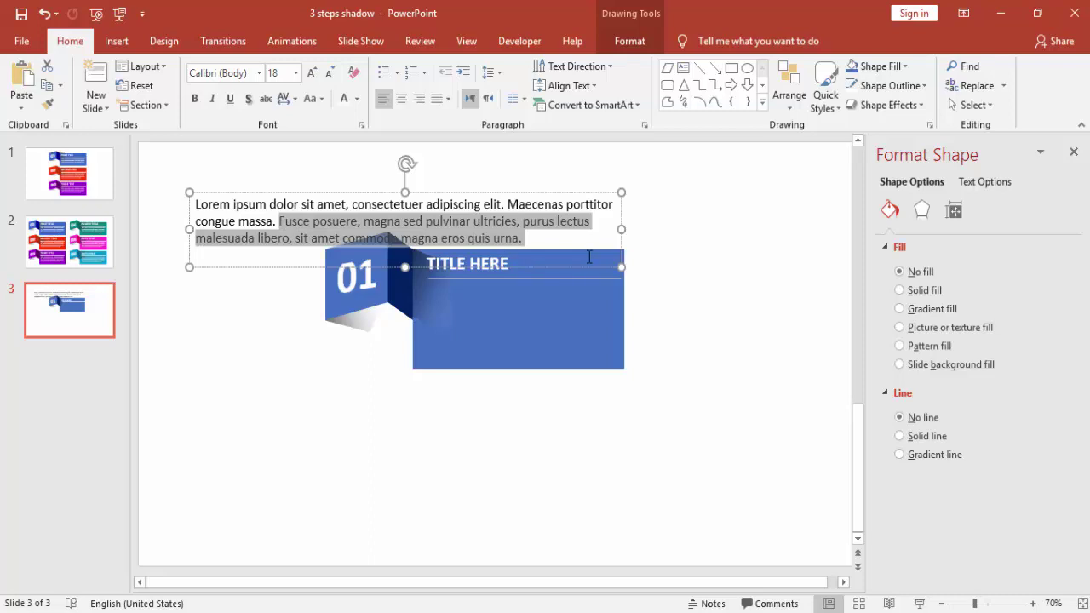
key("Delete")
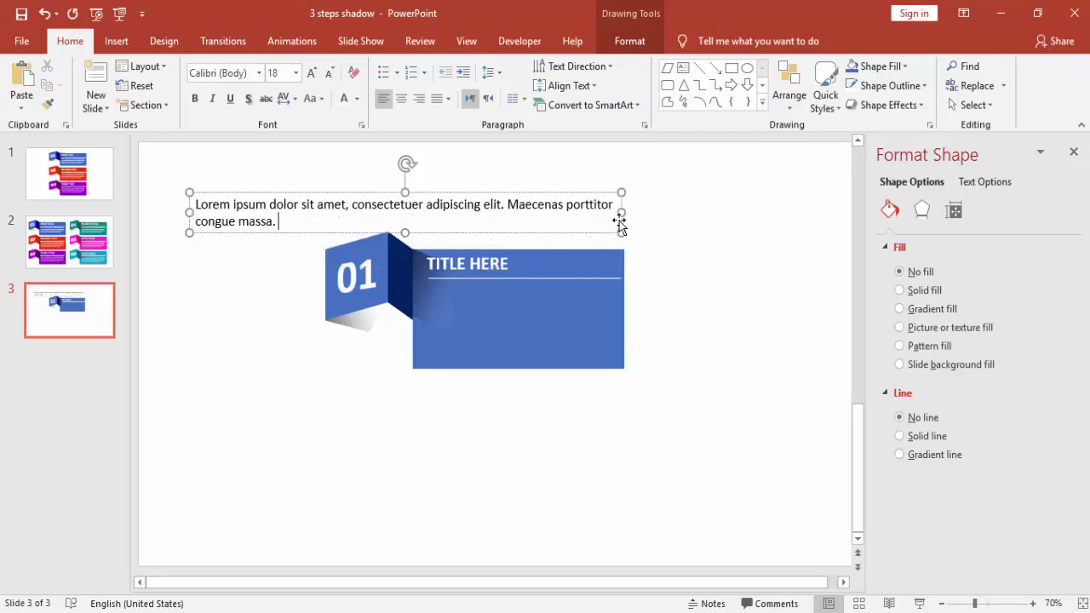
Fit the placeholder paragraph inside the large rectangle below the divider line and reduce its text to 14 pt.
left_click_drag(619, 221, 546, 266)
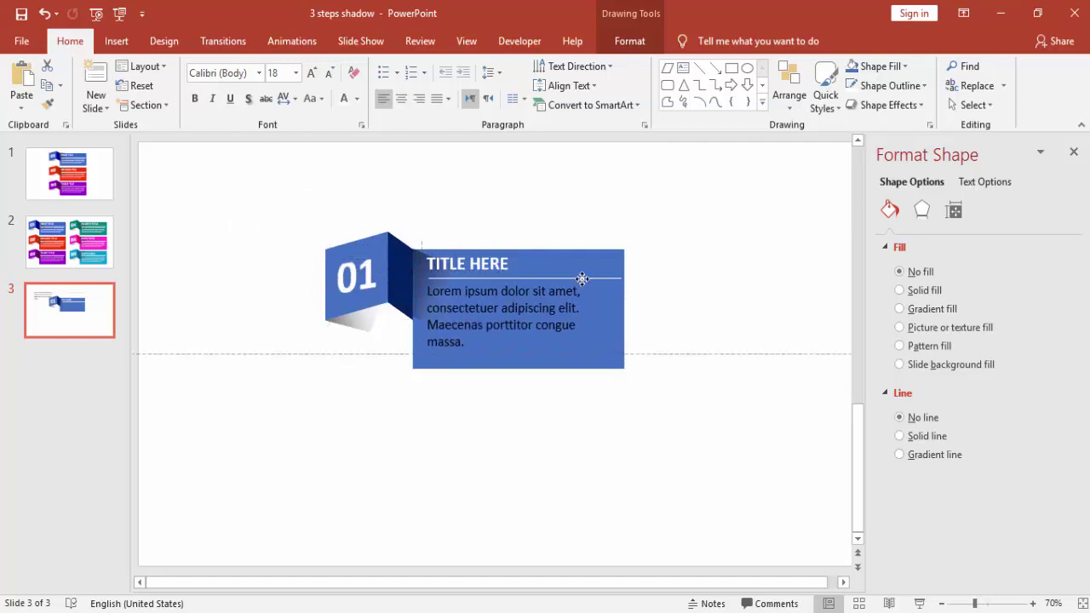
left_click(329, 73)
left_click(329, 74)
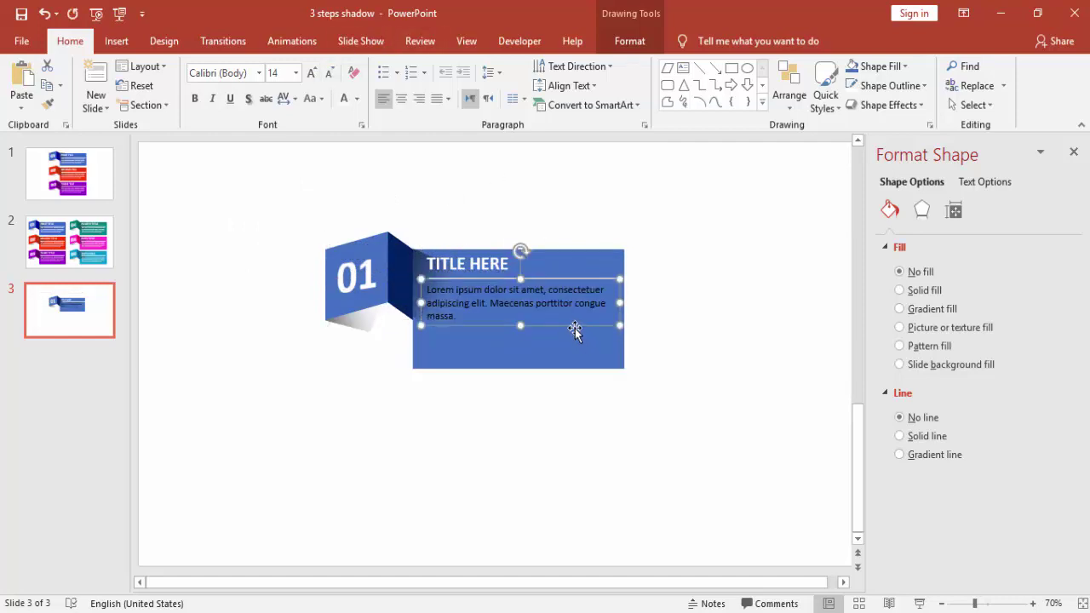
Nudge the placeholder paragraph slightly down below the divider line and colour its text light grey.
left_click_drag(574, 331, 575, 333)
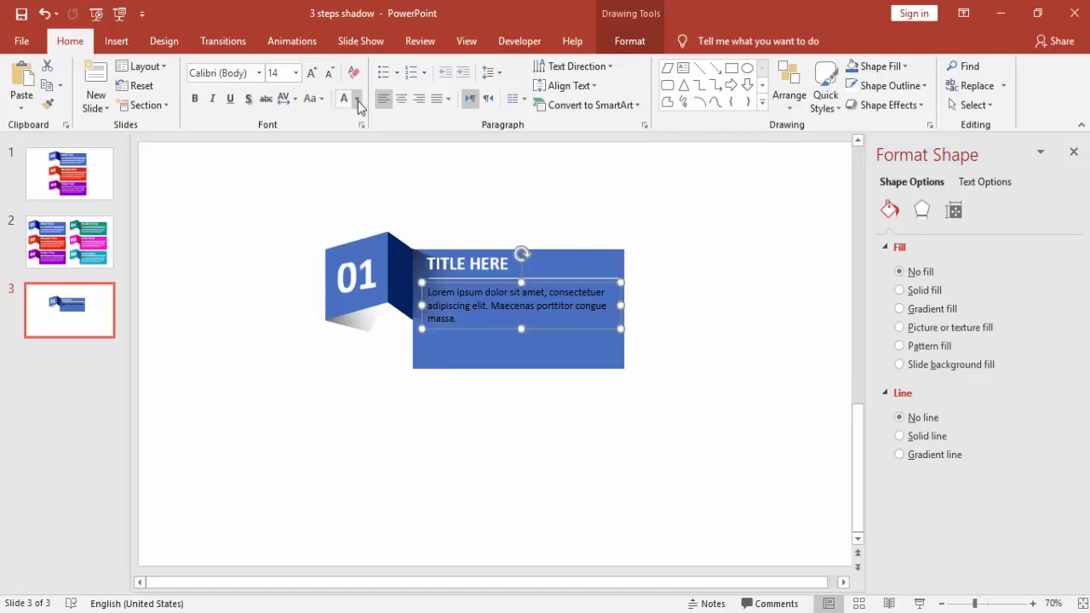
left_click(358, 98)
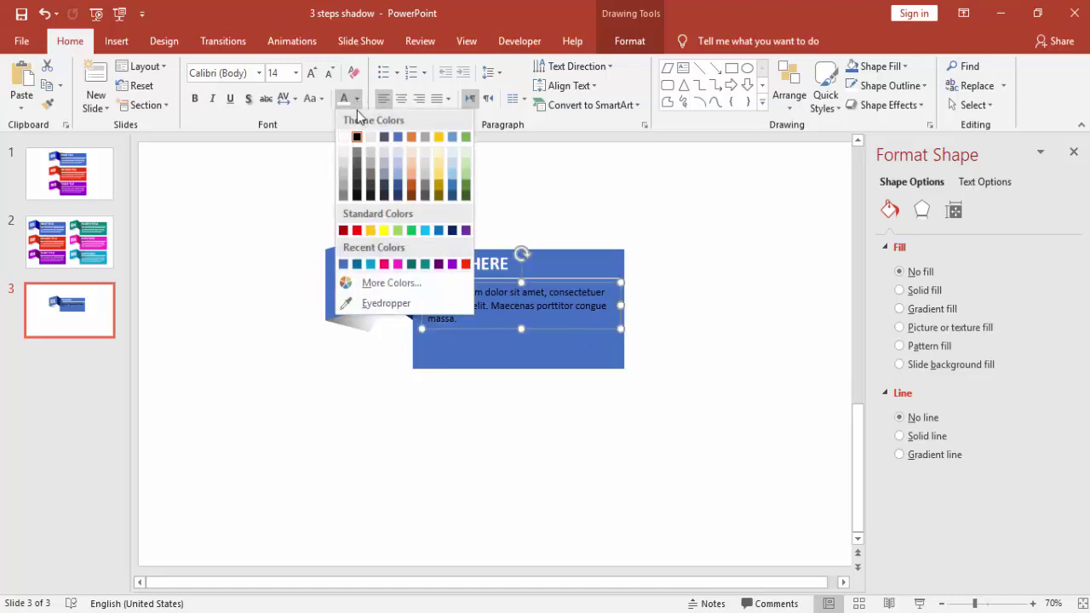
left_click(341, 167)
left_click(605, 233)
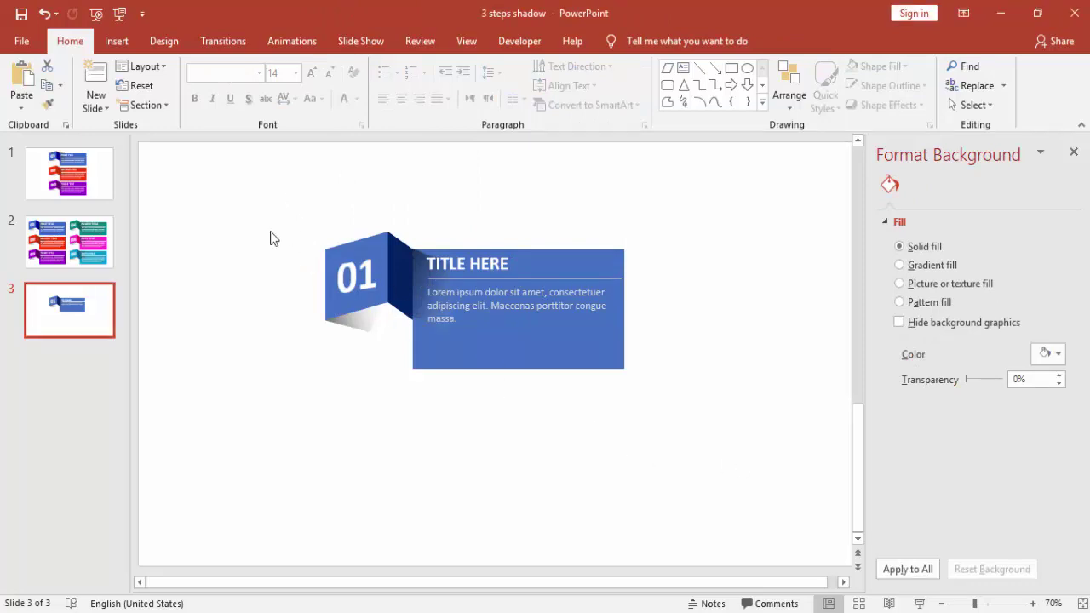
Group all the pieces of the ribbon and duplicate the group into a vertical column of three.
left_click_drag(261, 176, 688, 414)
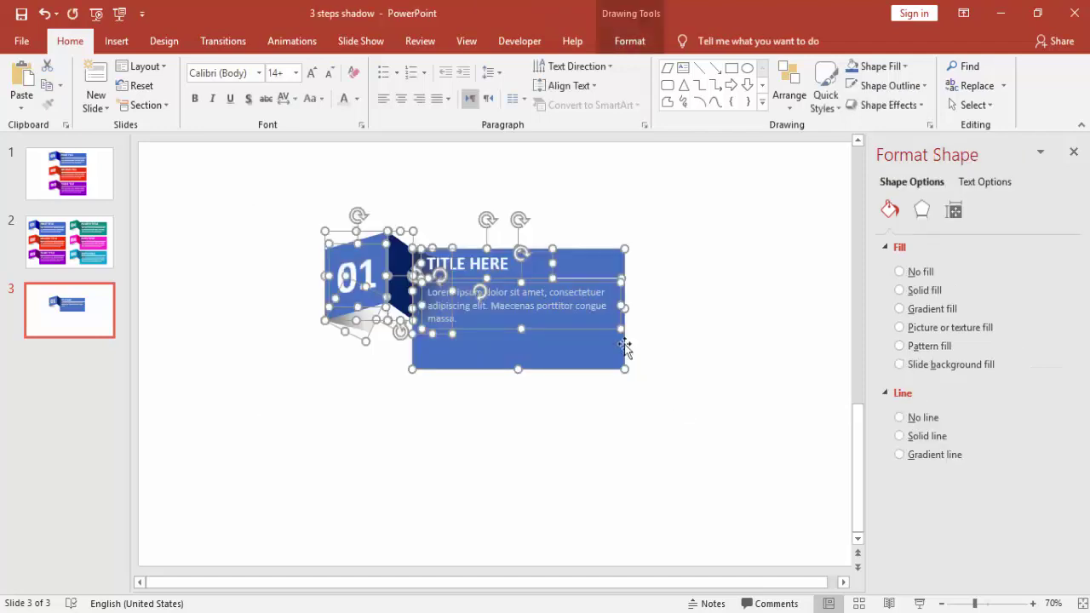
right_click(606, 283)
mouse_move(680, 384)
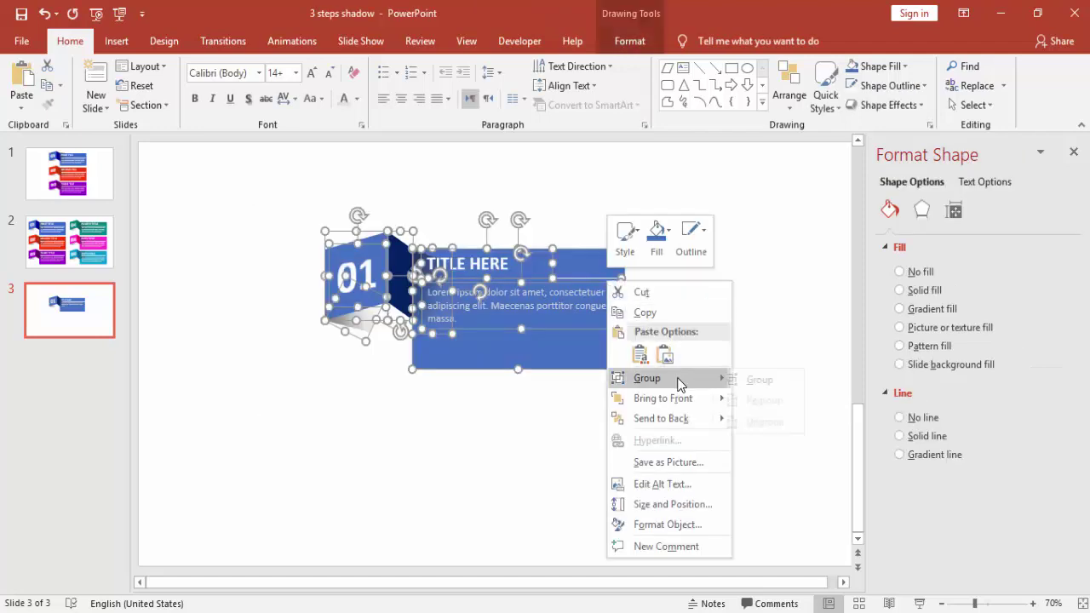
left_click(759, 380)
left_click_drag(574, 261, 559, 322)
key("ctrl+d")
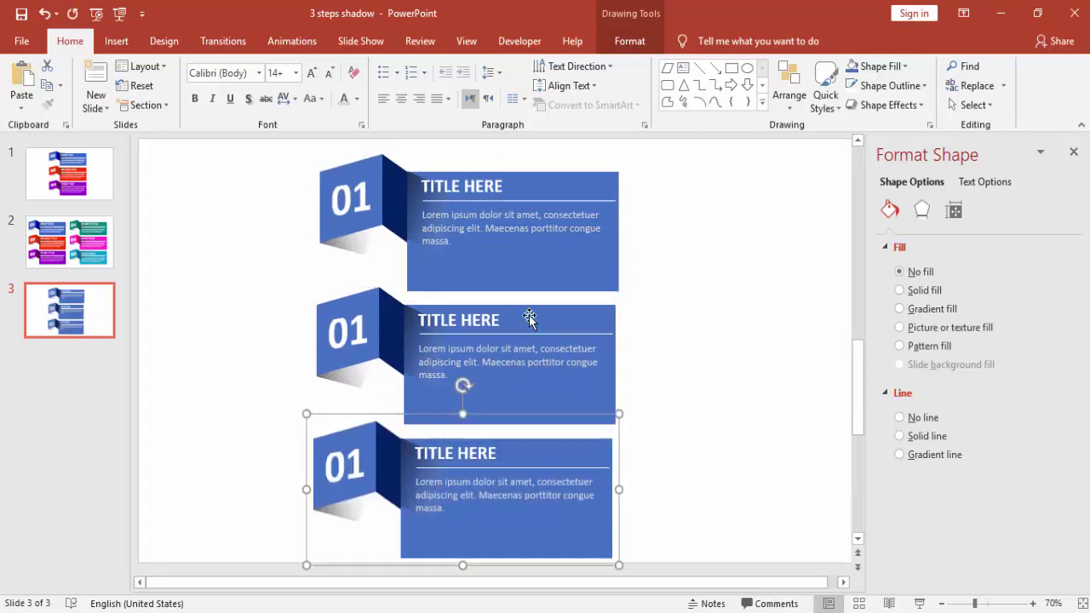
Move all three ribbon groups to the slide's left half and duplicate them as a second column on the right half.
left_click(520, 276, "shift")
left_click(561, 334, "shift")
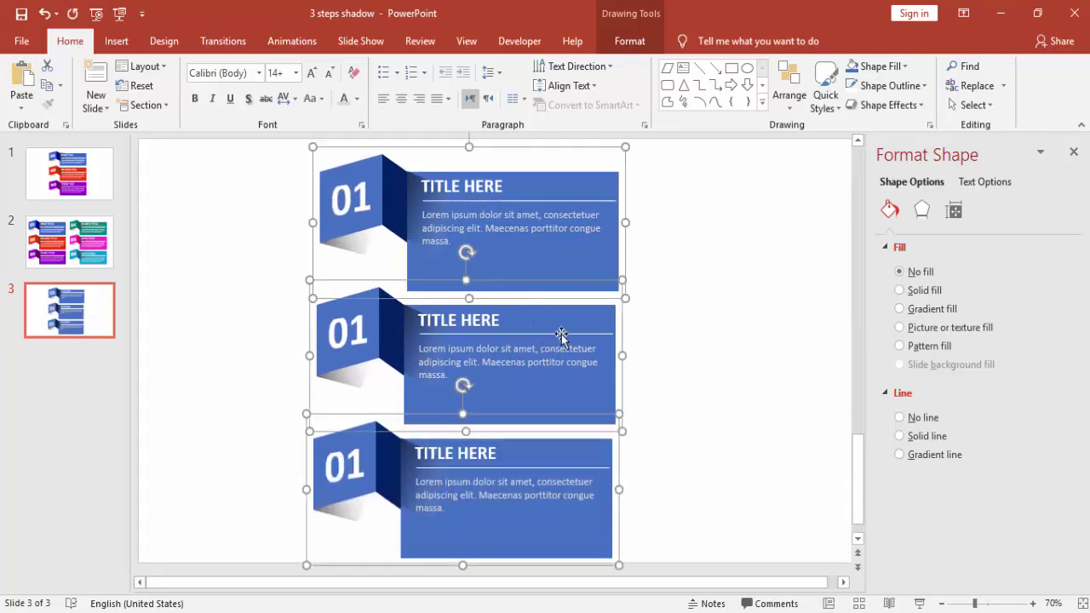
left_click_drag(561, 335, 417, 310)
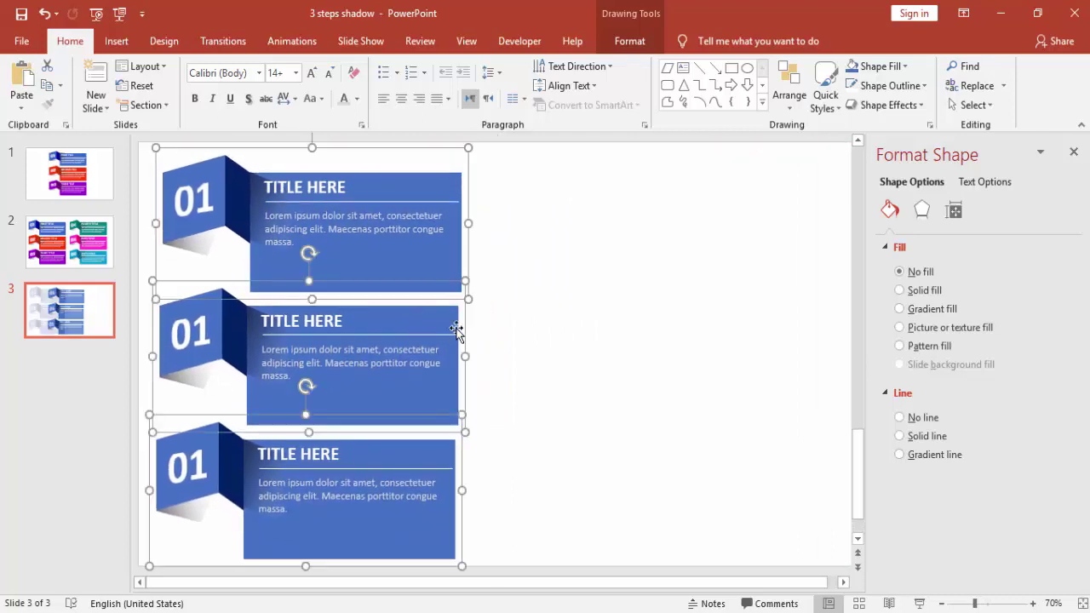
mouse_move(462, 341)
left_mouse_down()
mouse_move(445, 271)
mouse_move(790, 268)
mouse_move(782, 253)
left_mouse_up()
left_click(834, 306)
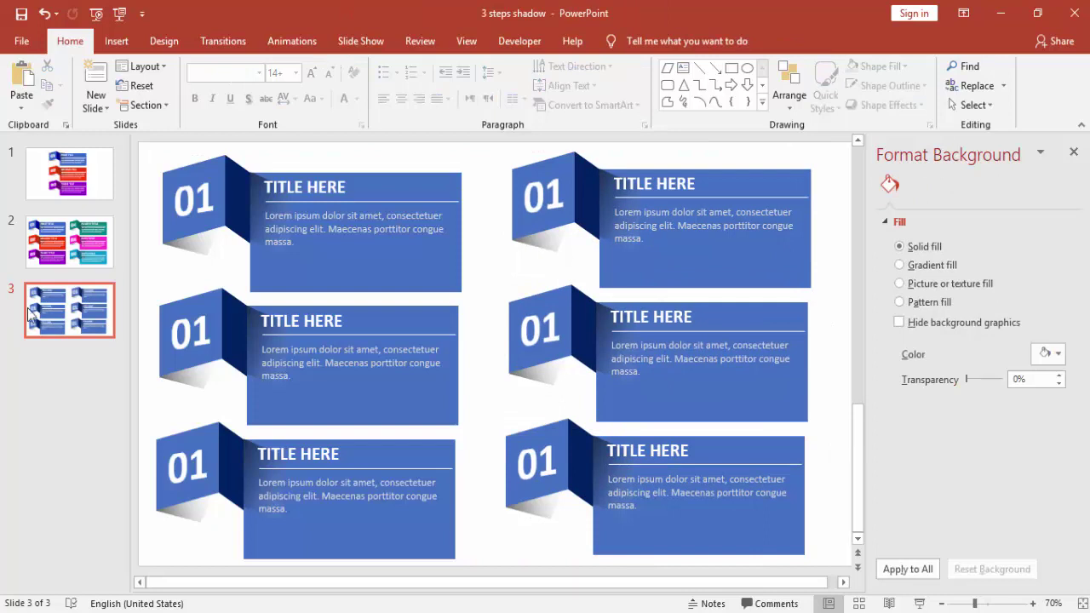
Fill the numbered front panel of the left column's middle ribbon with the standard gold colour.
left_click(203, 299)
left_click(222, 291)
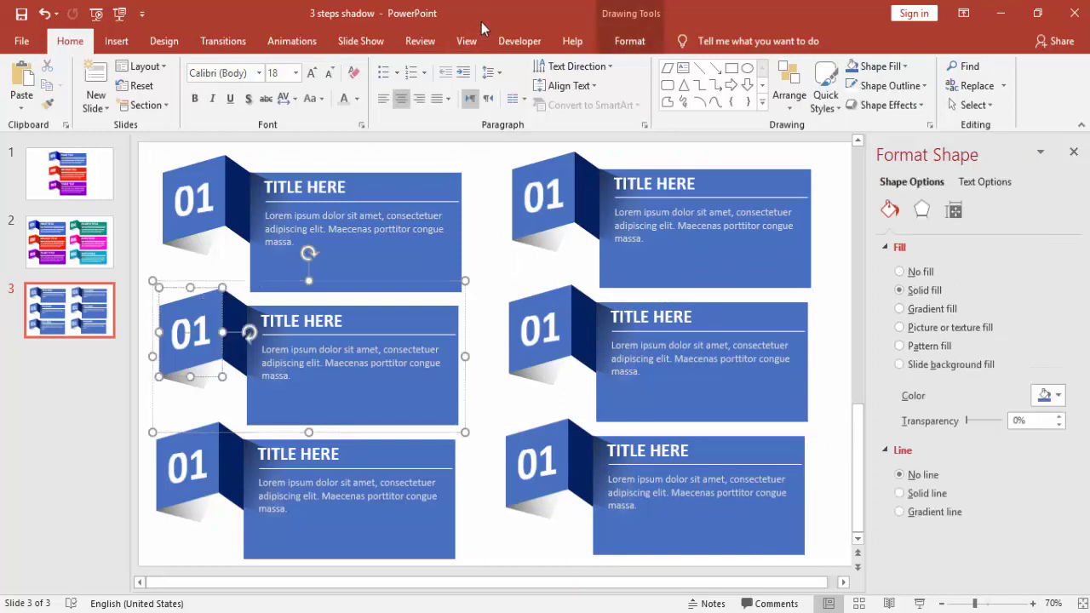
left_click(629, 41)
left_click(407, 66)
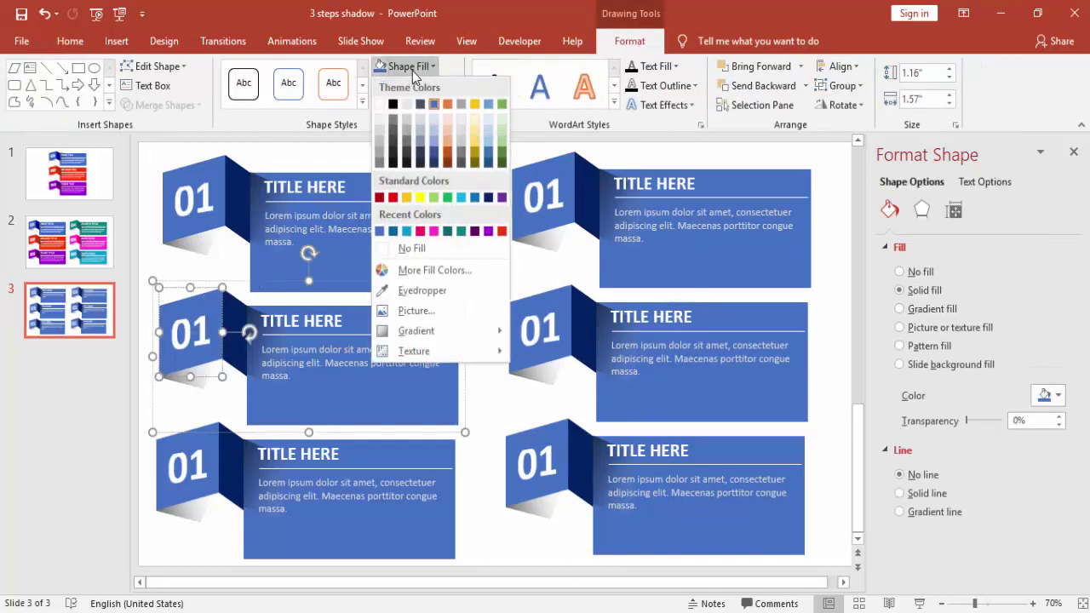
left_click(406, 198)
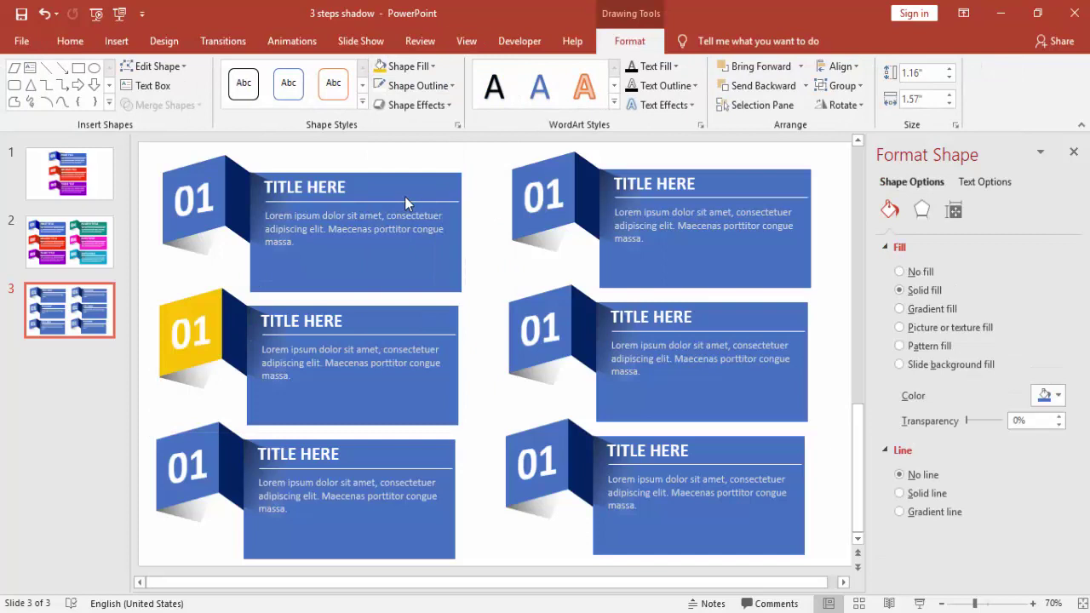
Fill the dark blue fold of the left column's middle ribbon with the recently used red.
left_click(228, 314)
left_click(427, 67)
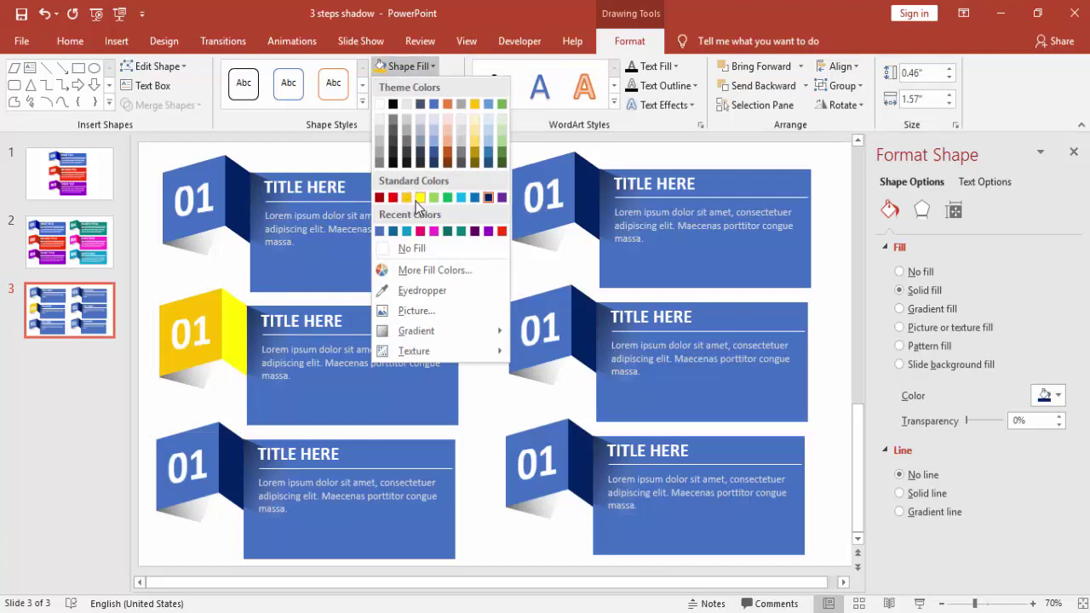
left_click(501, 230)
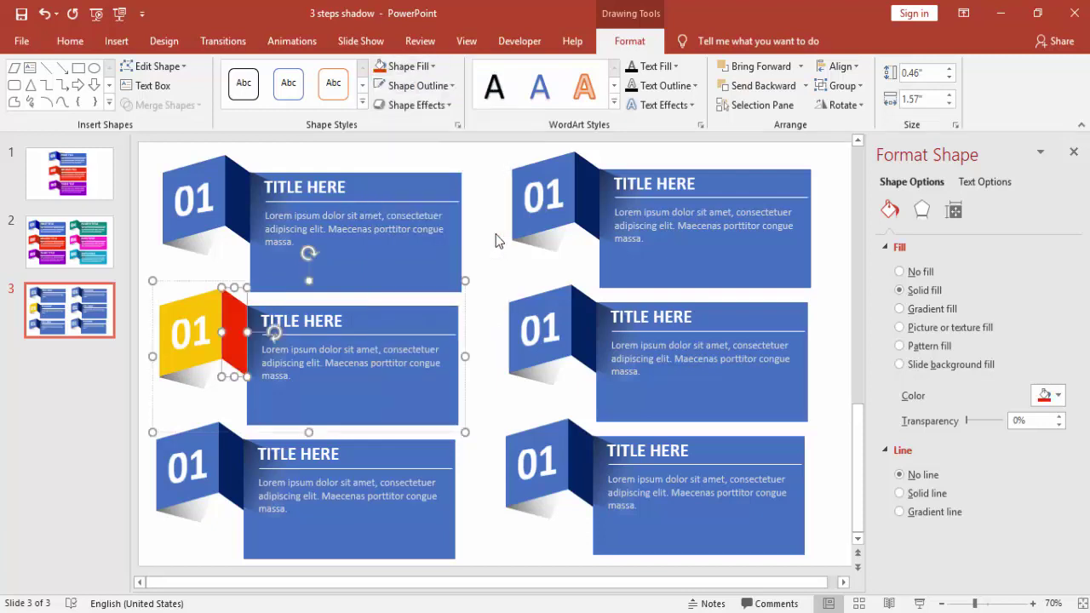
Fill the large text rectangle of the left column's middle ribbon with the standard gold colour.
left_click(400, 315)
left_click(406, 68)
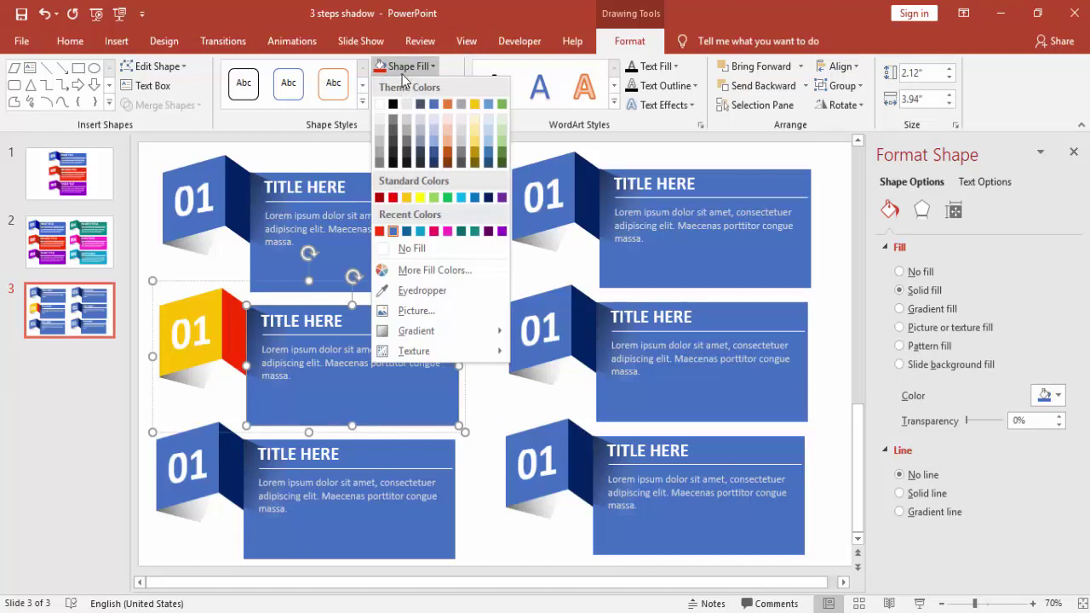
left_click(407, 198)
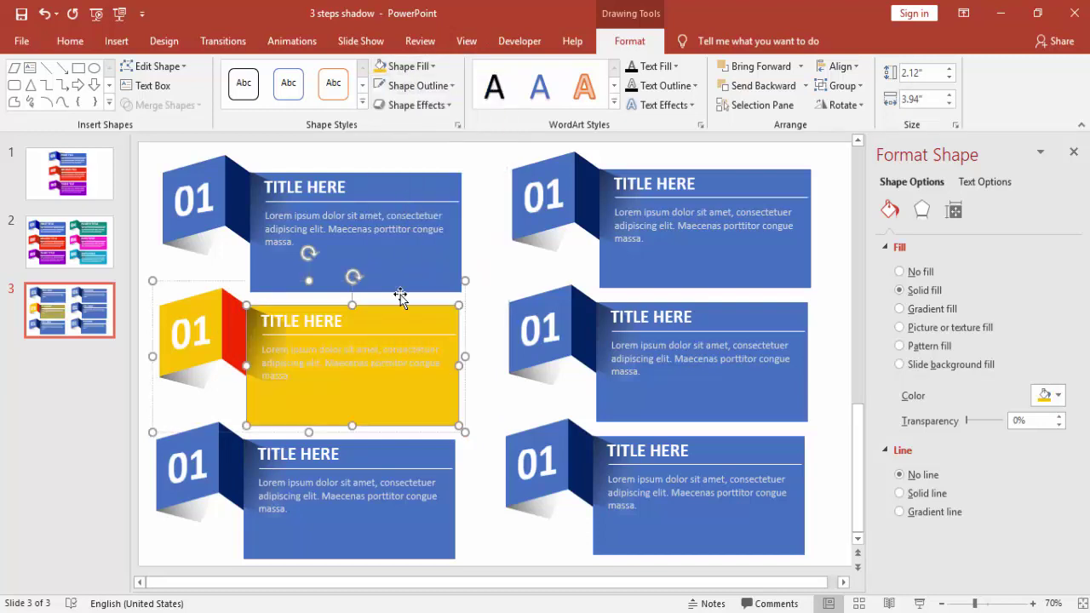
Deselect the recoloured ribbon and display slide 2 to view the finished six-step design.
left_click(479, 506)
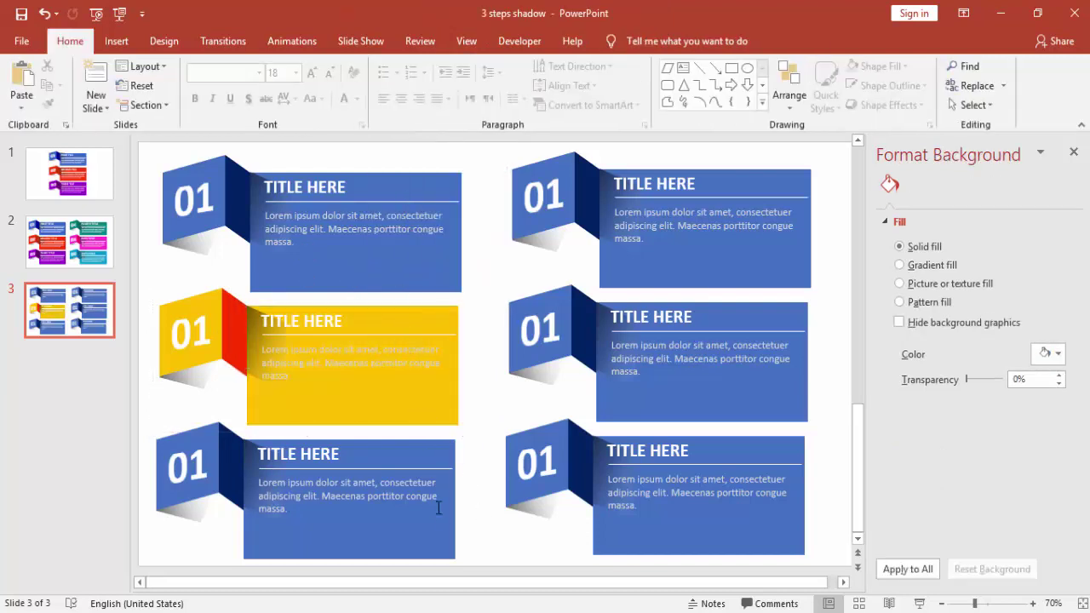
left_click(96, 240)
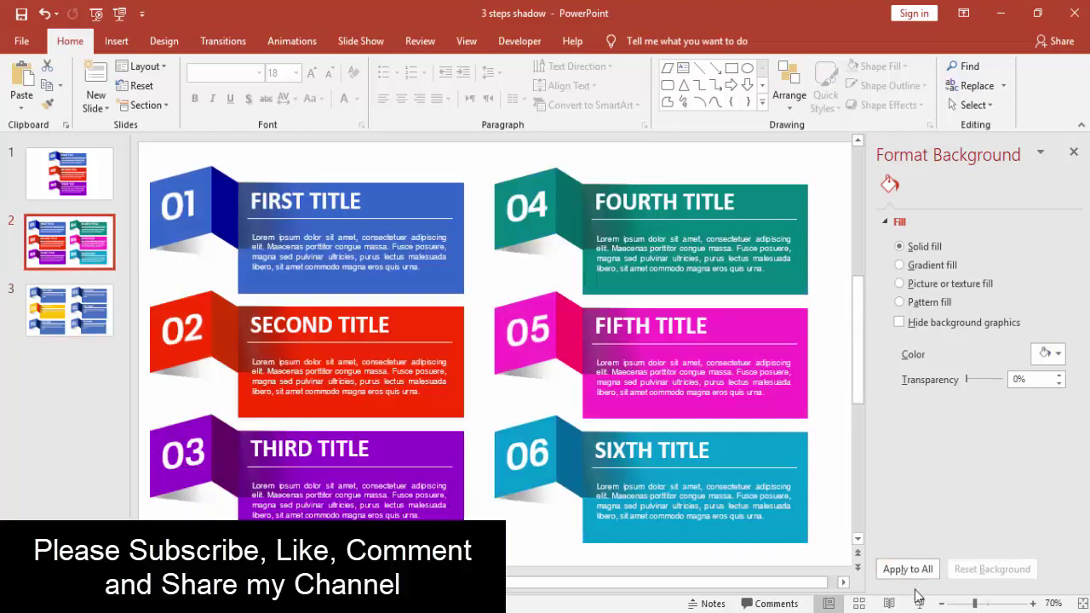